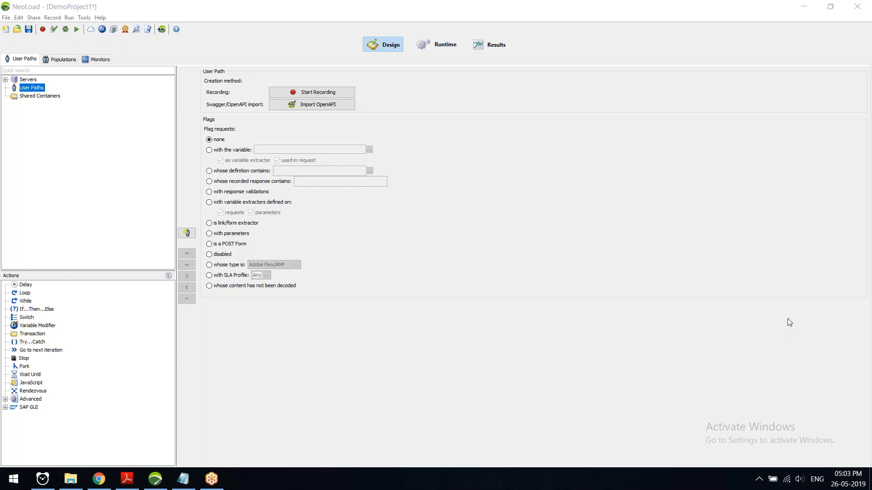
pyautogui.press('XF86AudioRaiseVolume')
pyautogui.press('XF86AudioRaiseVolume')
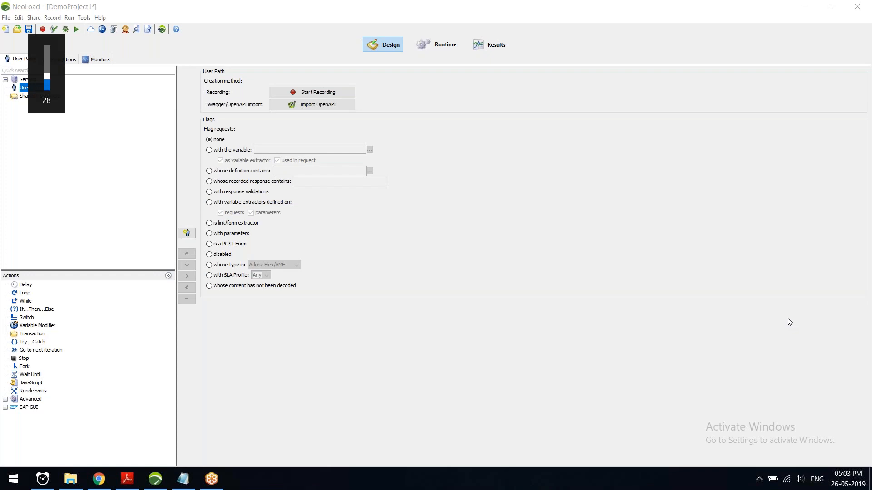
pyautogui.press('XF86AudioRaiseVolume')
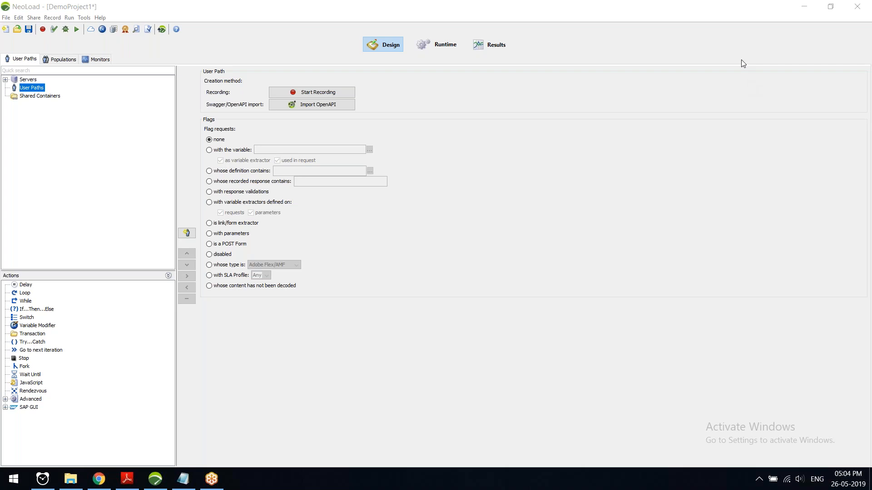
pyautogui.click(668, 102)
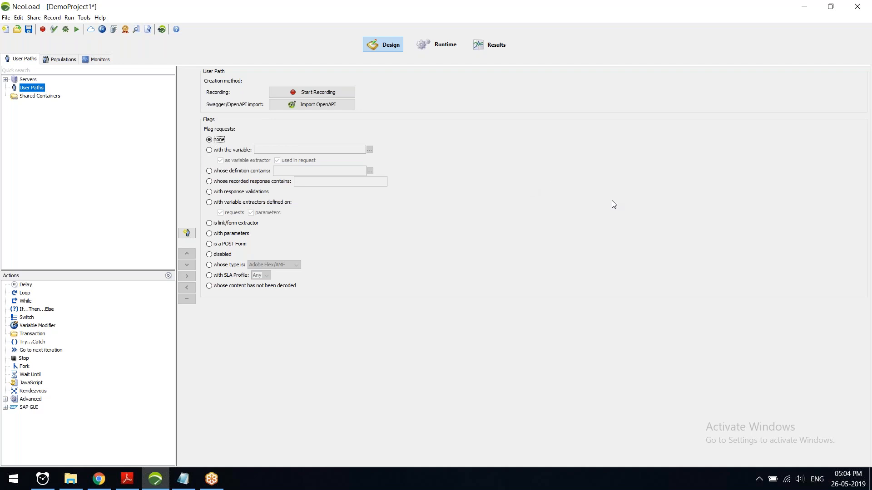
pyautogui.click(854, 11)
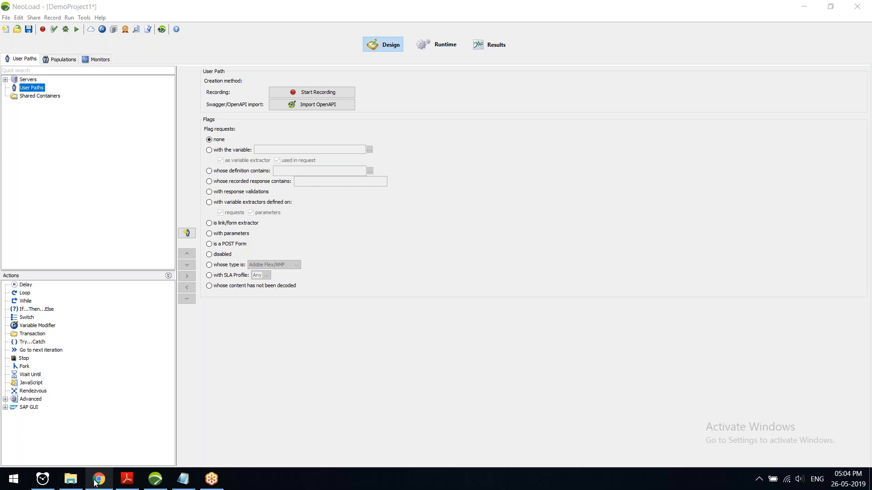
pyautogui.moveTo(95, 483)
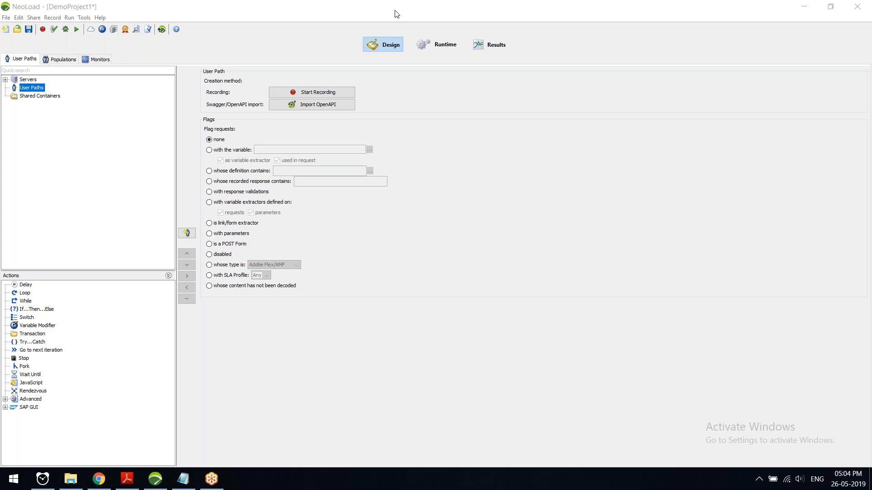
pyautogui.click(171, 486)
pyautogui.click(407, 116)
pyautogui.press('XF86AudioLowerVolume')
pyautogui.press('XF86AudioLowerVolume')
pyautogui.click(34, 385)
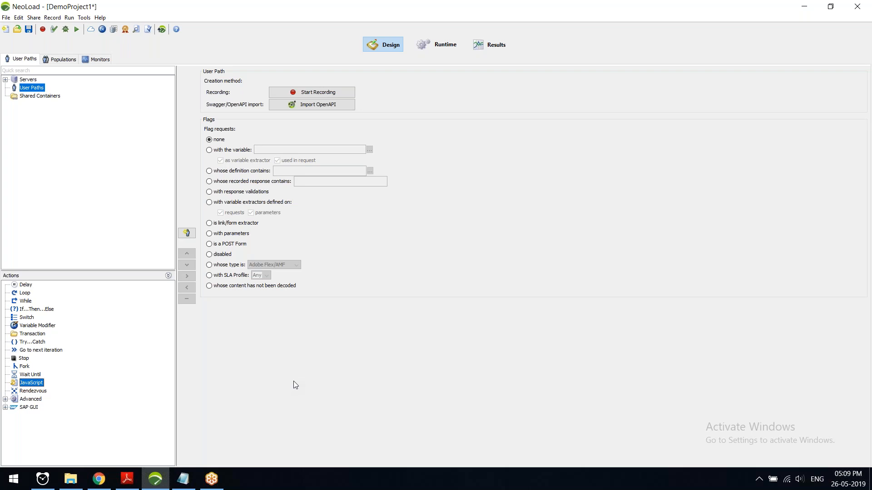
pyautogui.click(854, 8)
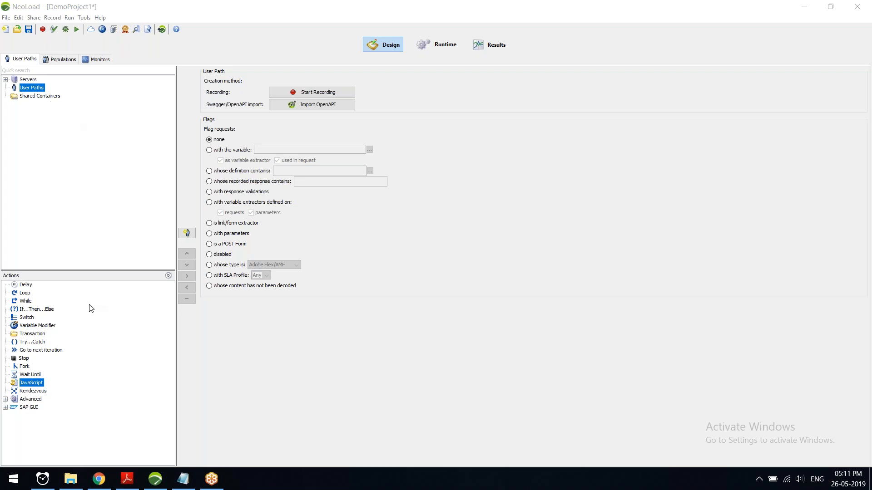
# Step: Examine the design section: the Delay to If...Then...Else actions, the populations and the monitors, returning to the user paths
pyautogui.click(24, 285)
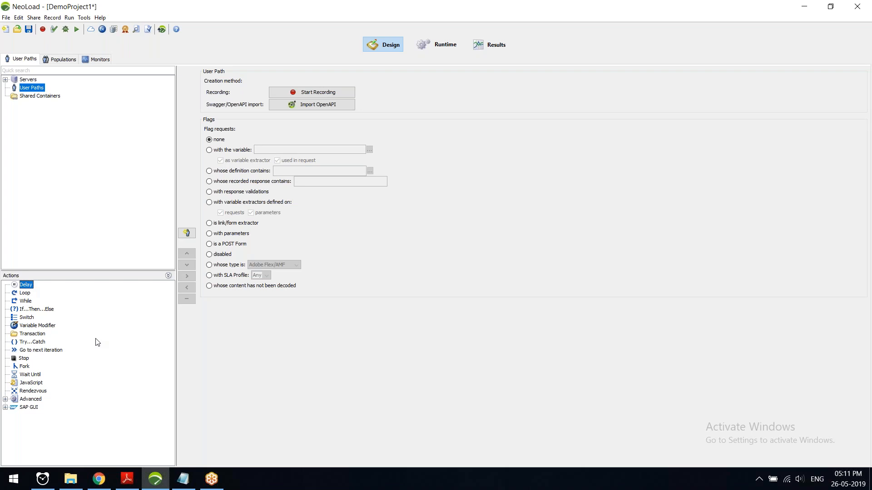
pyautogui.press('Down')
pyautogui.press('Down')
pyautogui.click(43, 310)
pyautogui.click(59, 64)
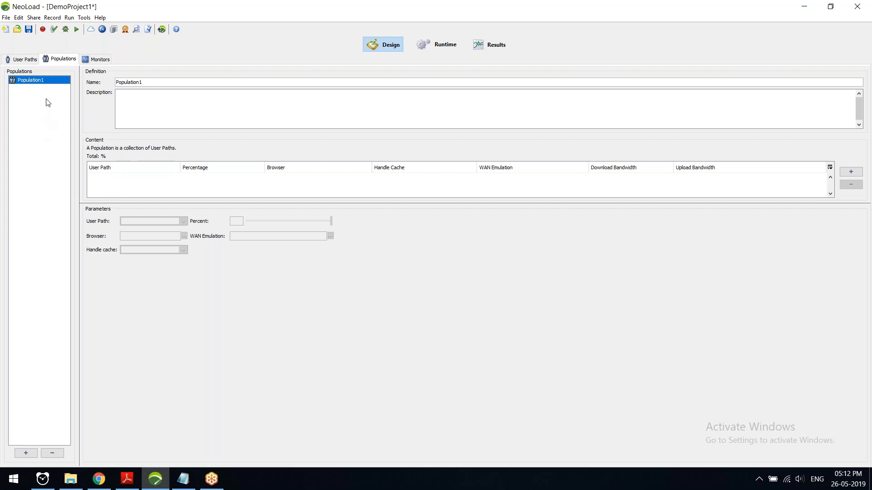
pyautogui.click(99, 60)
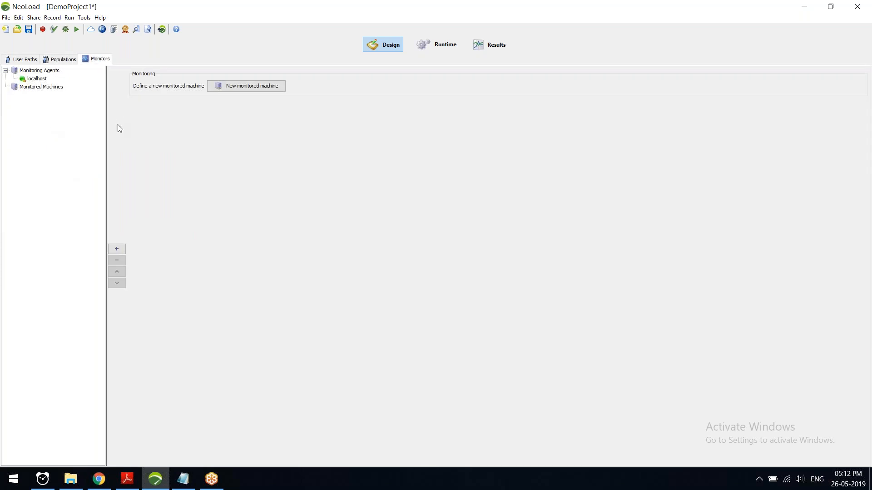
pyautogui.click(23, 59)
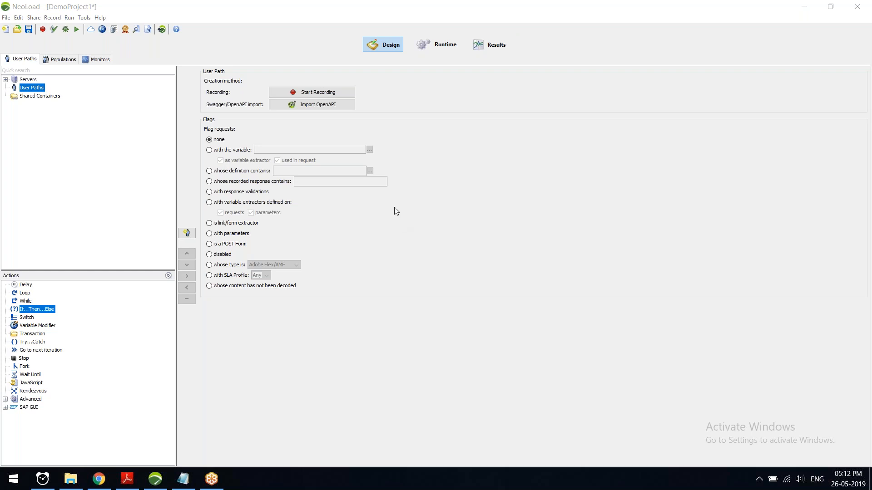
# Step: Examine the runtime section: the scenario settings, overview, graphs, errors, alerts and users views
pyautogui.click(443, 44)
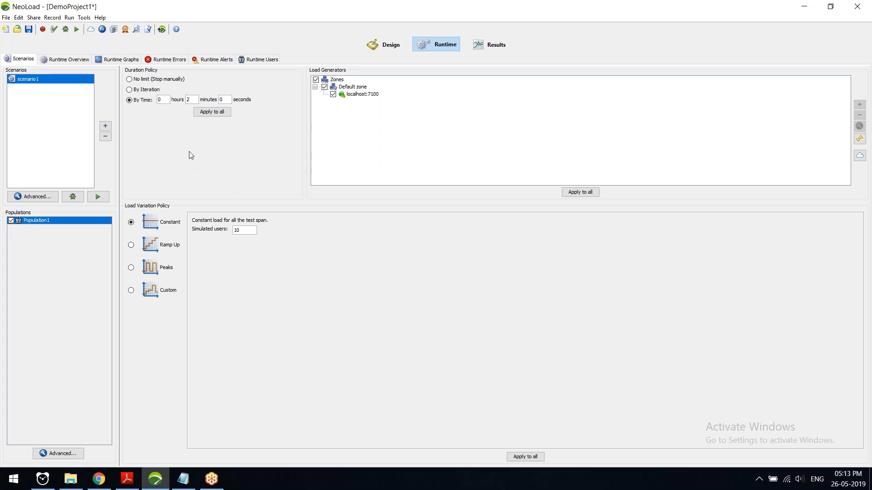
pyautogui.click(64, 60)
pyautogui.click(116, 60)
pyautogui.click(168, 59)
pyautogui.click(231, 60)
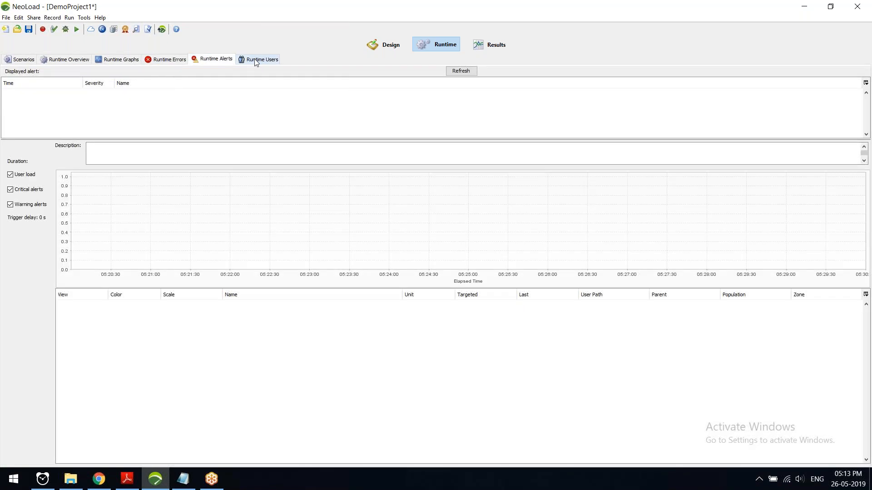
pyautogui.click(257, 60)
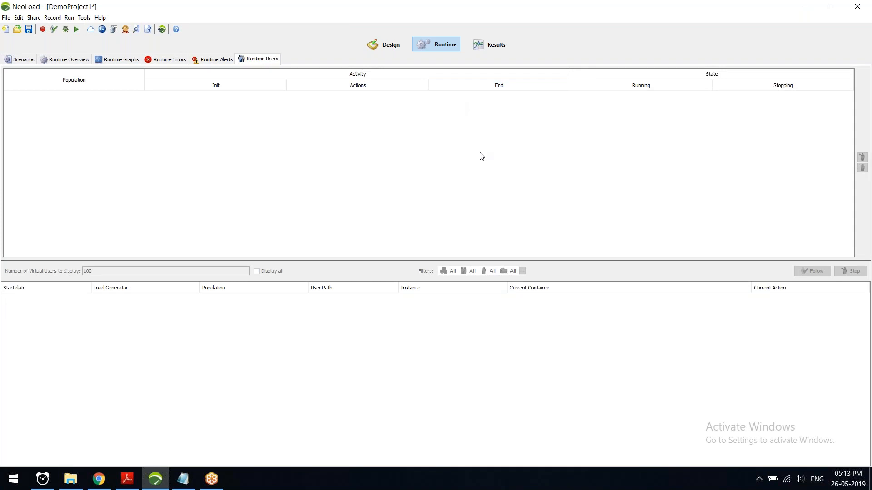
# Step: Examine the results section's test summary and graphs views, and return to the design section
pyautogui.click(500, 45)
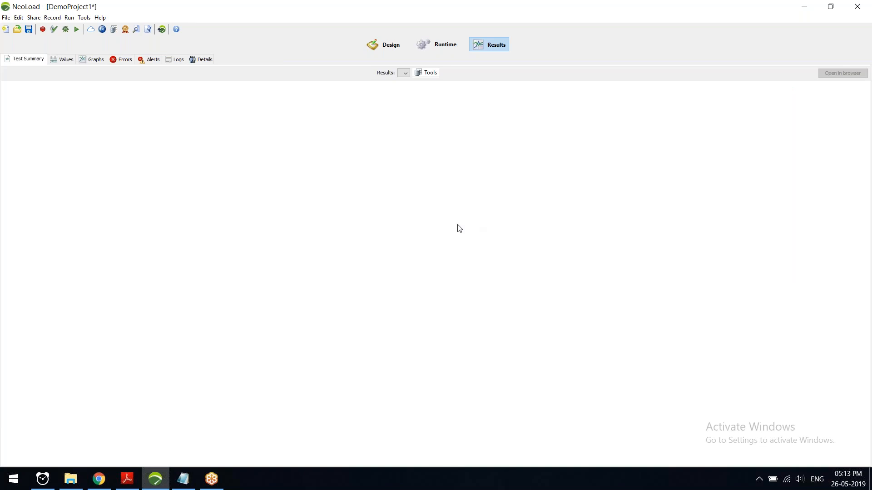
pyautogui.click(93, 59)
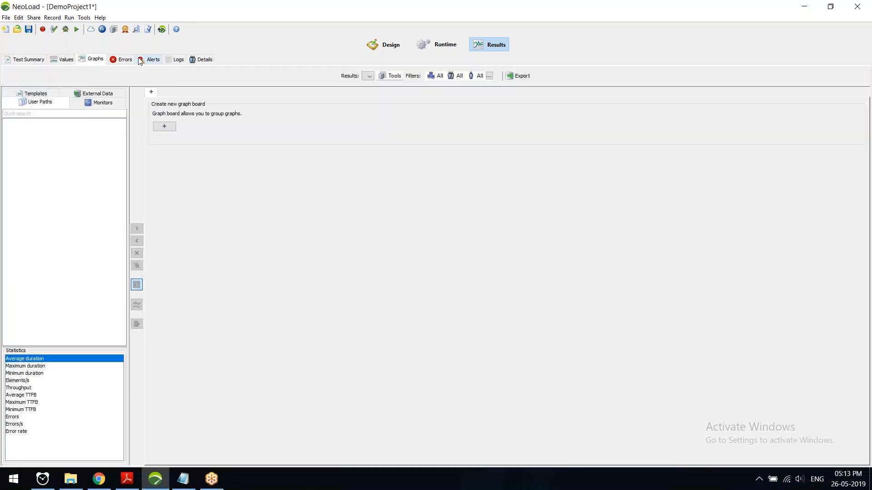
pyautogui.click(27, 59)
pyautogui.click(386, 50)
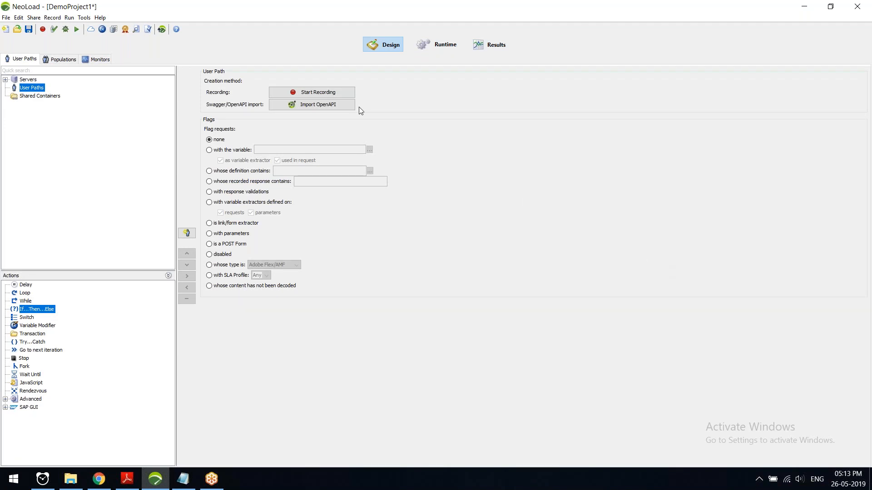
# Step: Set up a new user path recording and name it JPetStore1
pyautogui.click(345, 93)
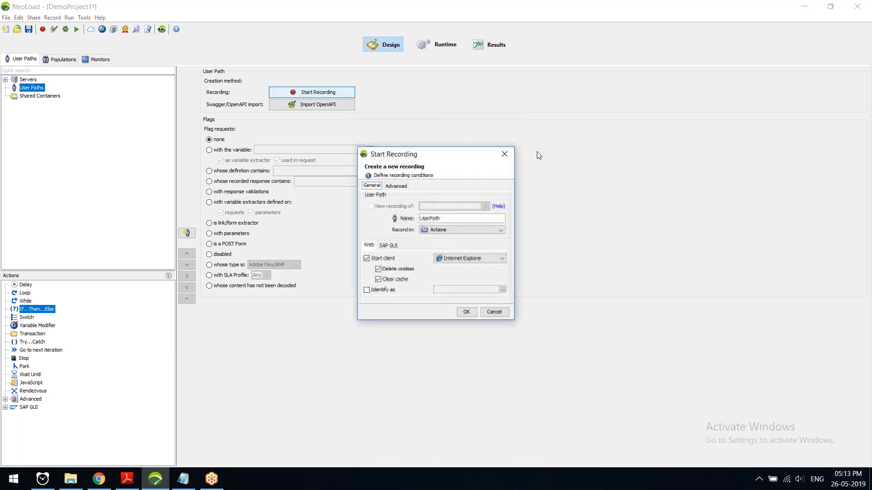
pyautogui.doubleClick(456, 219)
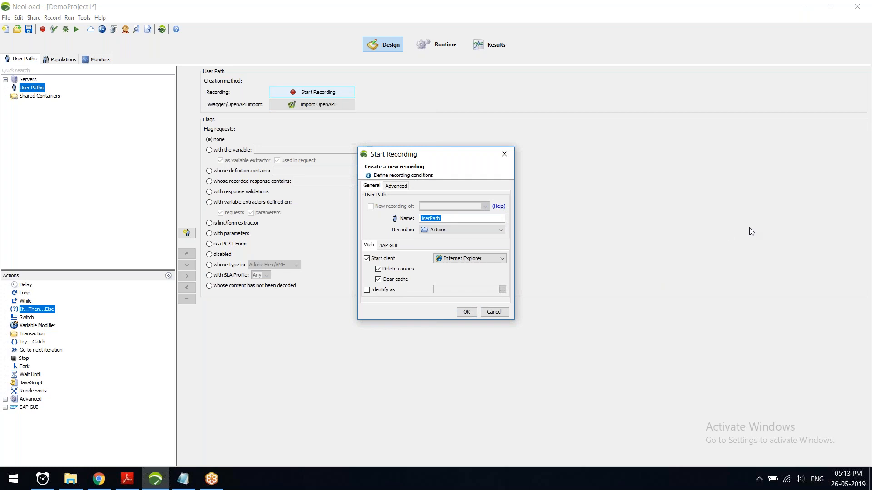
pyautogui.write('H')
pyautogui.press('BackSpace')
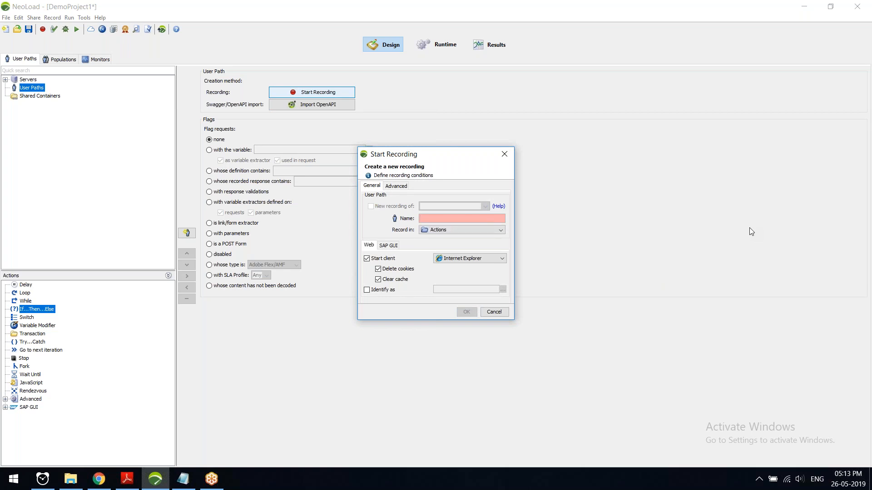
pyautogui.write('J')
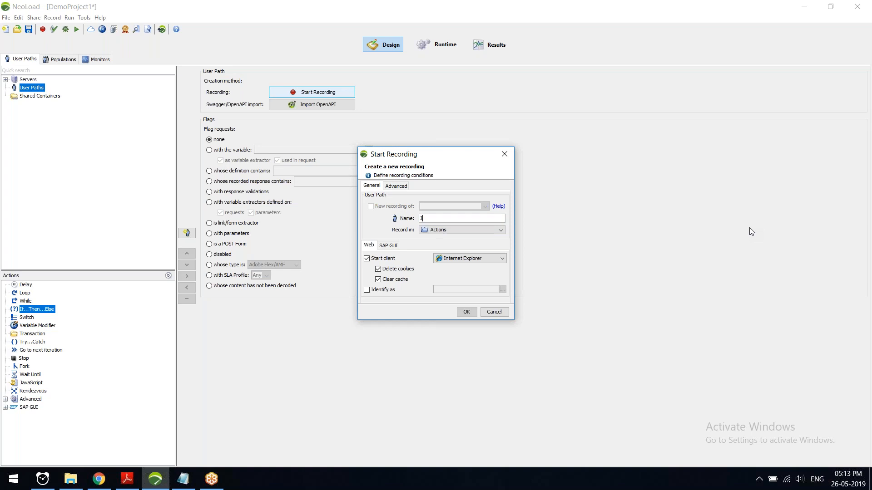
pyautogui.write('PetStore1')
pyautogui.moveTo(425, 155); pyautogui.dragTo(562, 142)
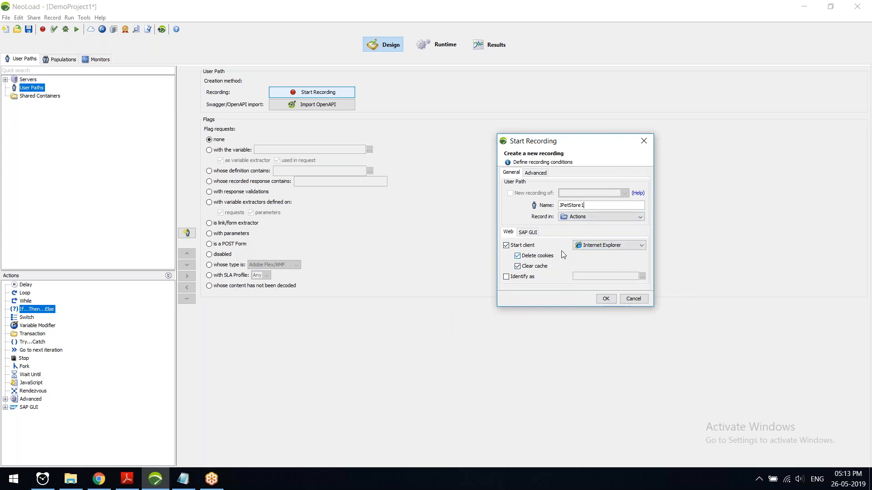
# Step: Choose Actions as the container to record in, review the advanced recording options, and start recording with Internet Explorer
pyautogui.click(611, 219)
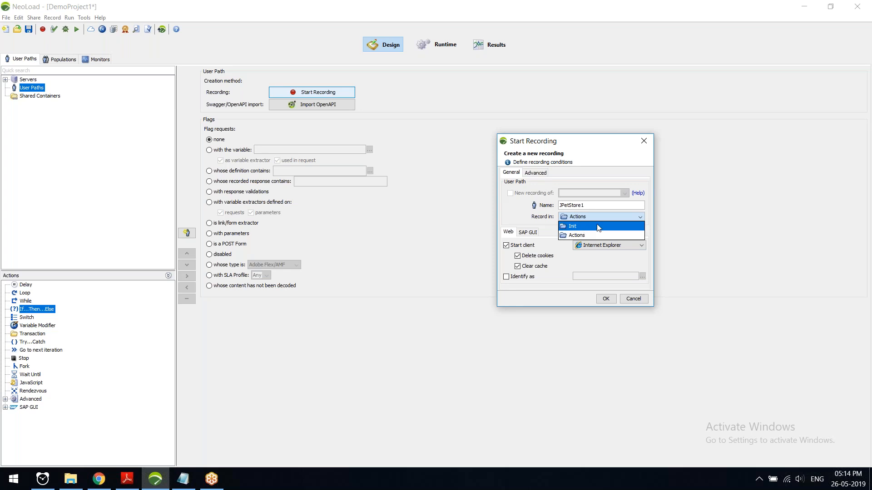
pyautogui.click(616, 233)
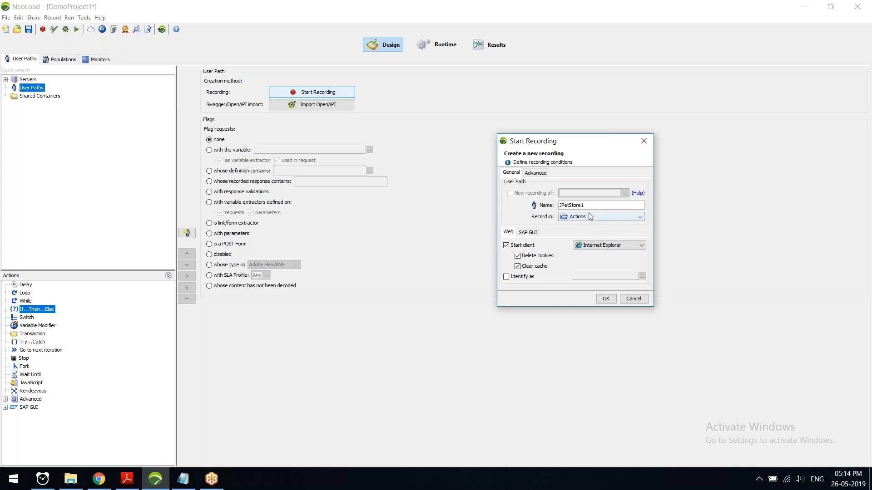
pyautogui.click(544, 174)
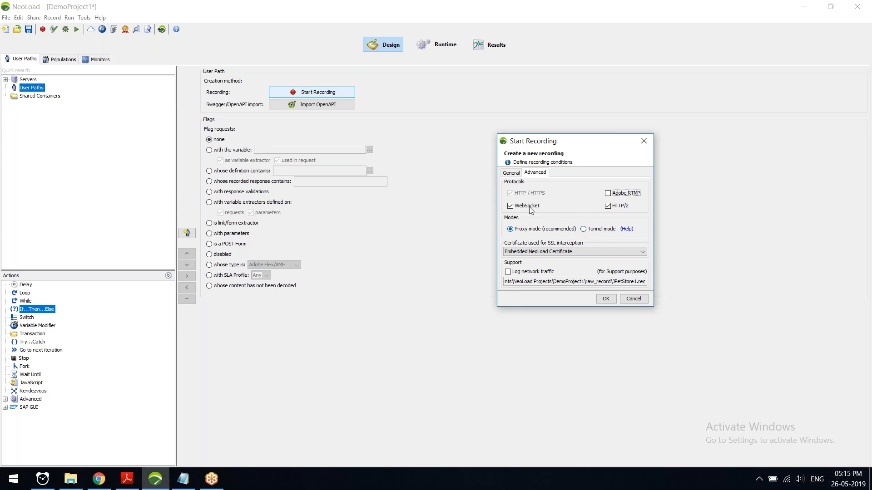
pyautogui.click(511, 174)
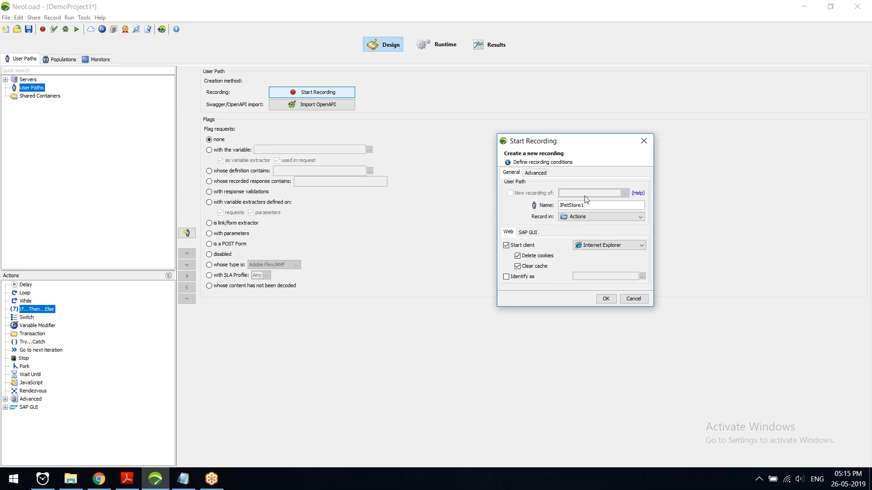
pyautogui.click(608, 300)
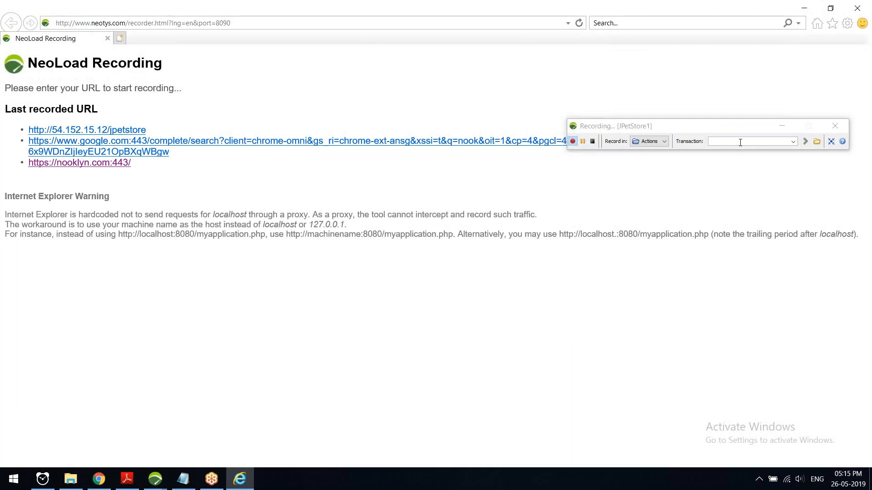
pyautogui.click(740, 143)
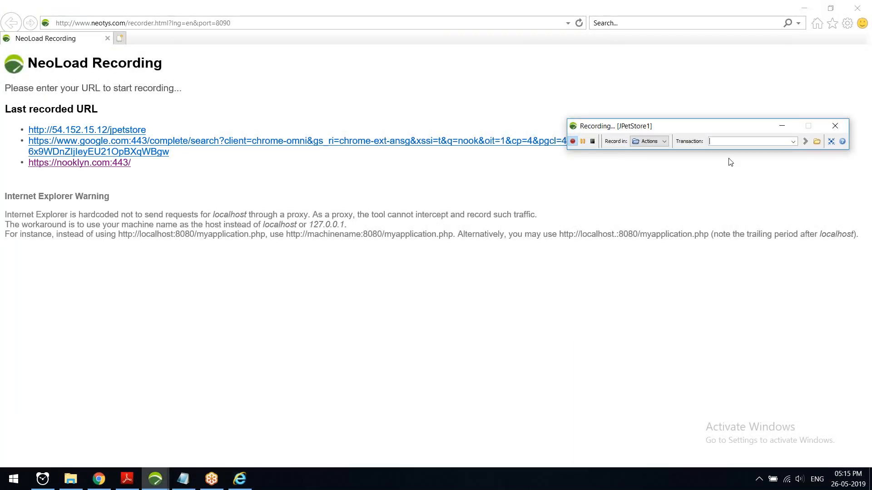
pyautogui.moveTo(701, 129); pyautogui.dragTo(714, 90)
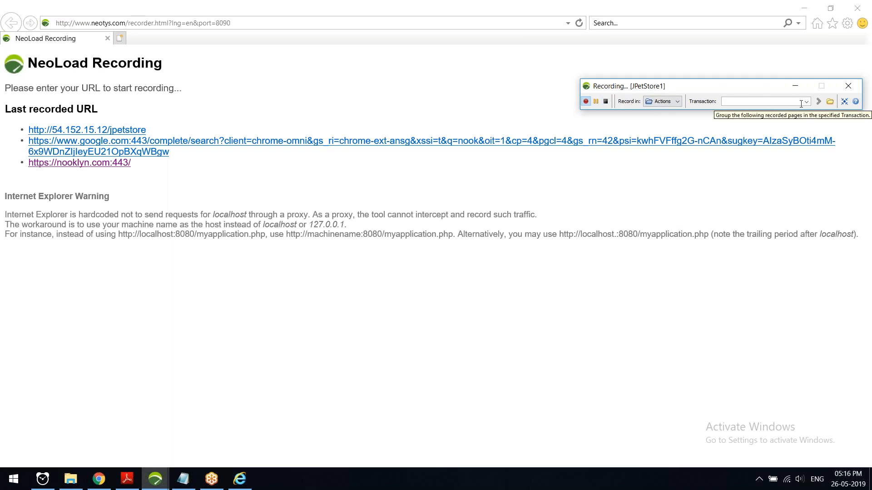
pyautogui.click(758, 101)
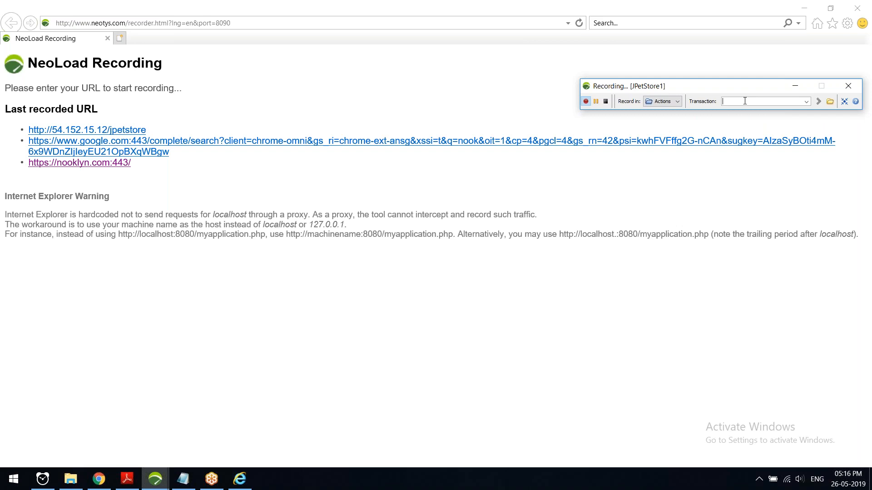
pyautogui.write('Launch')
pyautogui.press('Return')
pyautogui.click(121, 130)
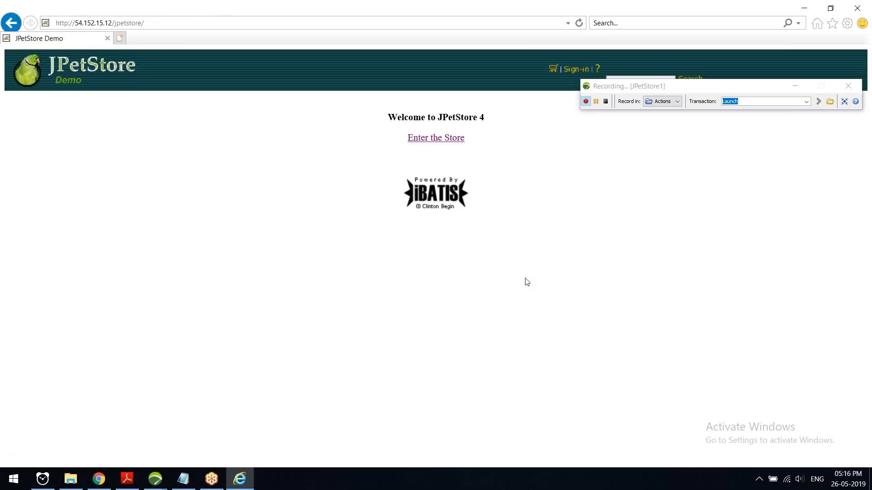
# Step: Create a transaction named EnterStore and enter the store from the JPetStore welcome page
pyautogui.moveTo(740, 89); pyautogui.dragTo(737, 146)
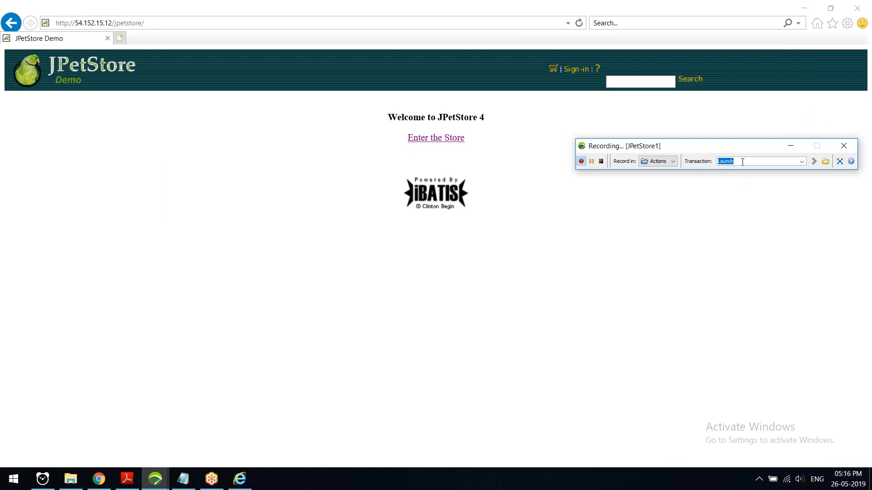
pyautogui.write('EnterStore')
pyautogui.doubleClick(742, 162)
pyautogui.click(452, 138)
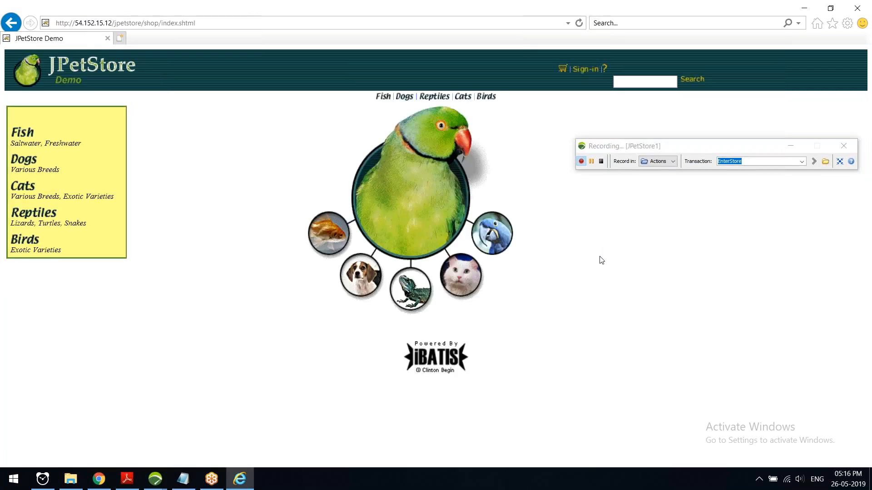
# Step: Create a transaction named SignIn and open the store's sign-in page
pyautogui.click(755, 164)
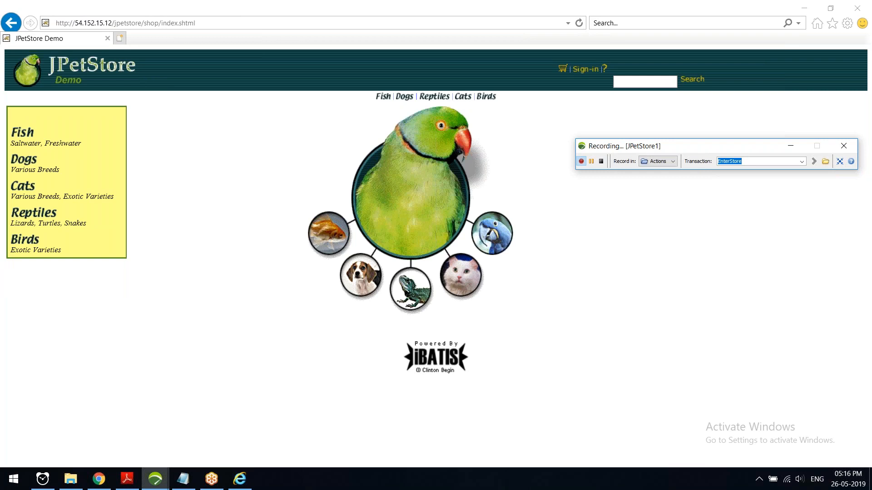
pyautogui.write('SignIn')
pyautogui.press('Return')
pyautogui.click(582, 72)
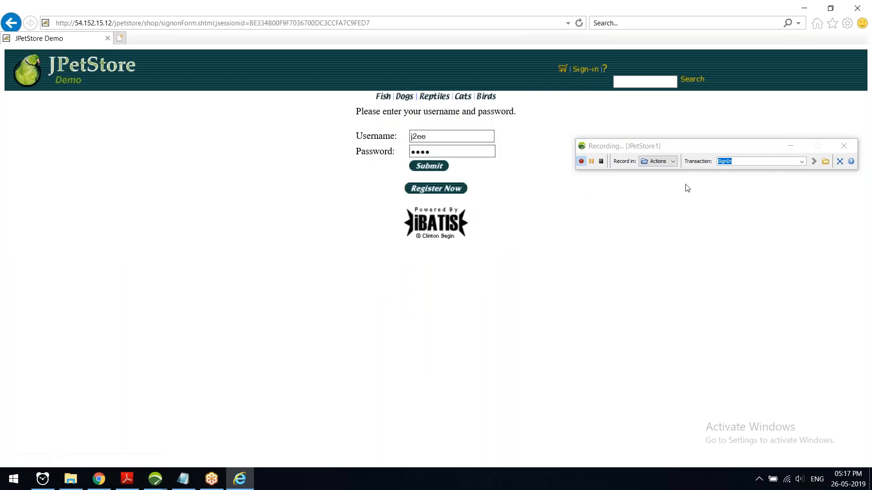
# Step: Create a transaction named SignIn_Submit and submit the sign-in form with the prefilled credentials
pyautogui.click(744, 160)
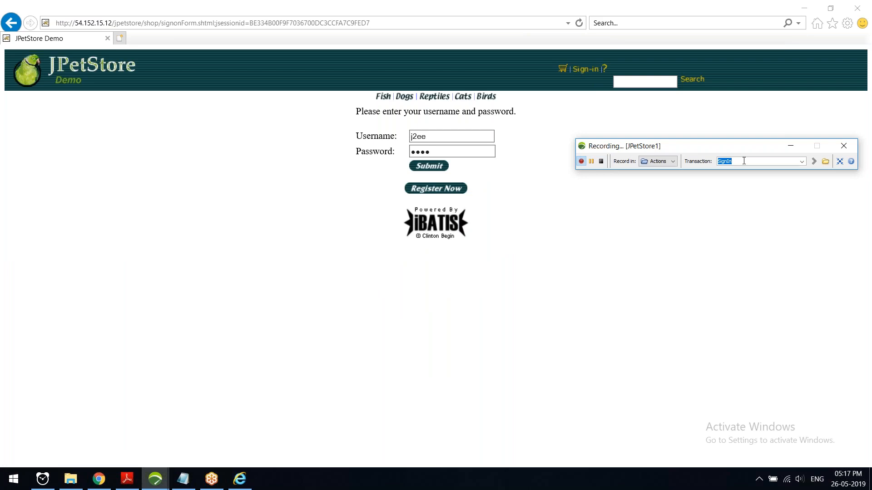
pyautogui.press('Home')
pyautogui.write('_Subm')
pyautogui.press('BackSpace')
pyautogui.press('BackSpace')
pyautogui.press('BackSpace')
pyautogui.press('BackSpace')
pyautogui.press('BackSpace')
pyautogui.write('ubm')
pyautogui.doubleClick(744, 161)
pyautogui.click(430, 168)
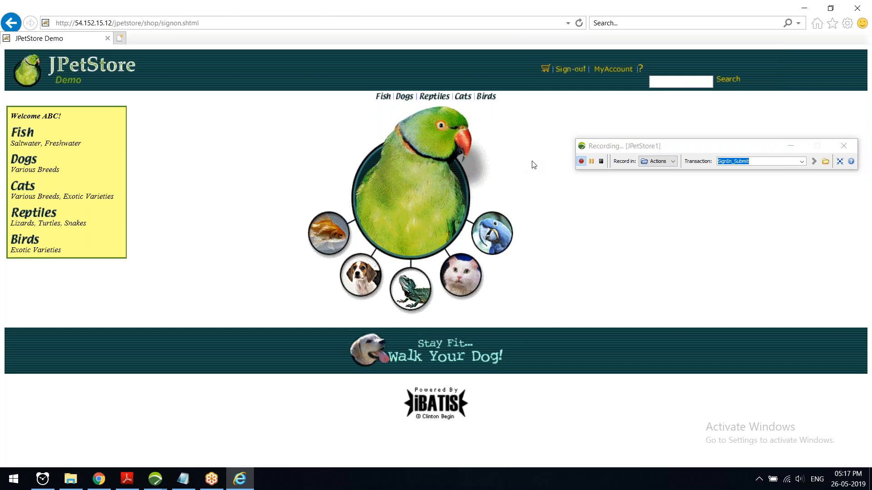
# Step: Create a transaction named SelectFish and open the Fish category from the store's main page
pyautogui.click(756, 163)
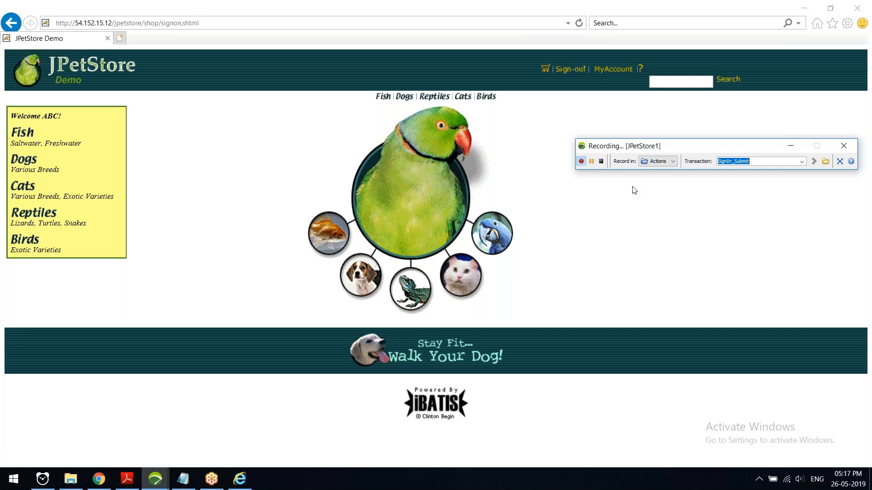
pyautogui.click(754, 161)
pyautogui.doubleClick(755, 161)
pyautogui.write('SelectFish')
pyautogui.press('Return')
pyautogui.click(24, 133)
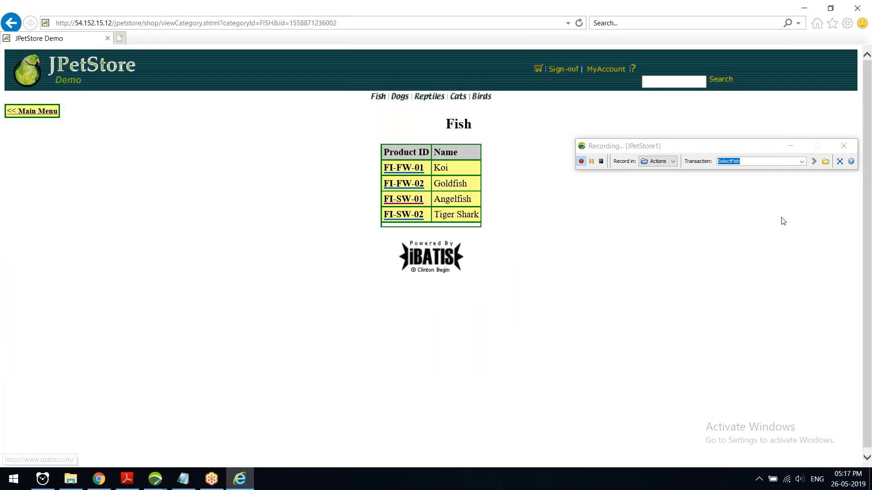
# Step: Create a transaction named SelectProduct and open the Koi product FI-FW-01
pyautogui.click(751, 162)
pyautogui.write('Select')
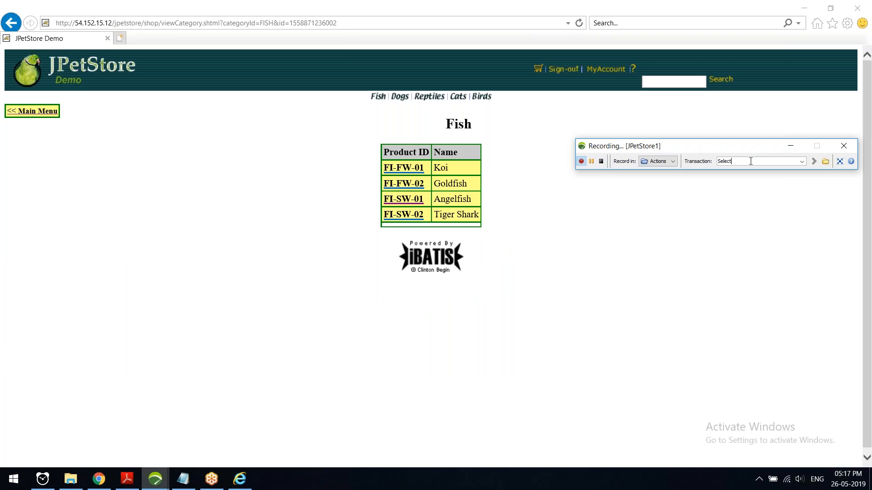
pyautogui.write('Product')
pyautogui.press('Return')
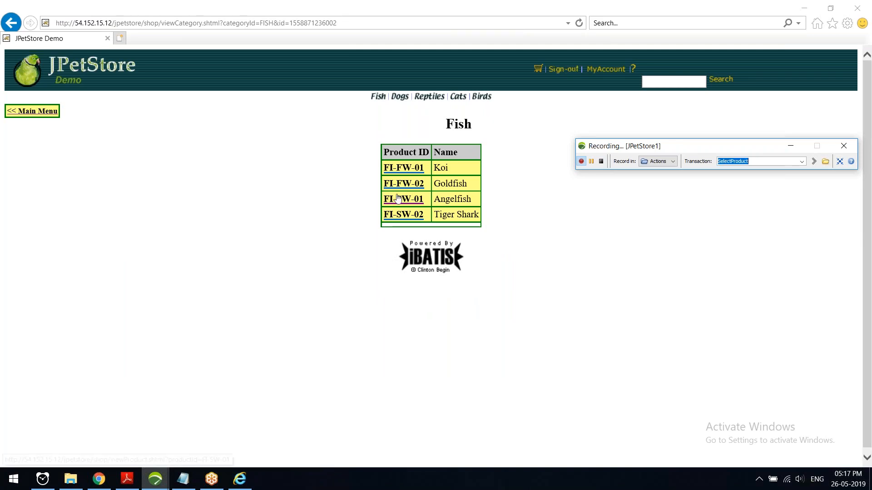
pyautogui.click(396, 168)
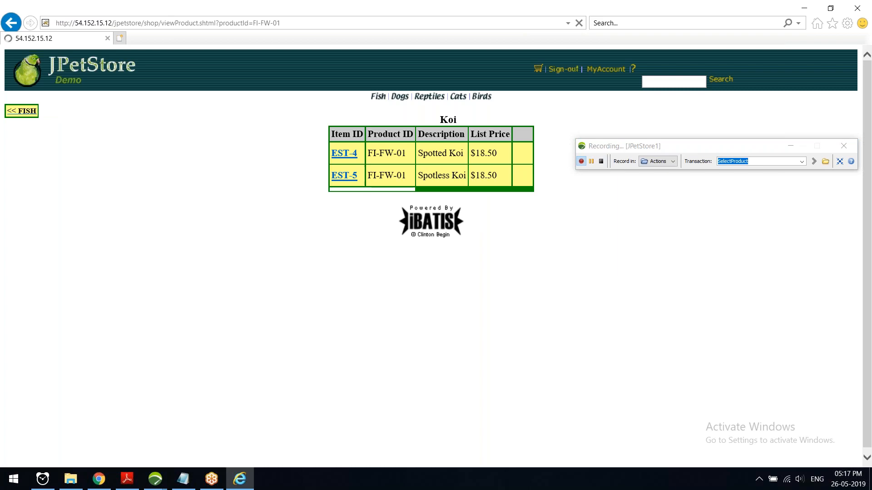
# Step: Create a transaction named SelectItem and open the Spotted Koi item EST-4
pyautogui.click(764, 161)
pyautogui.click(746, 161)
pyautogui.moveTo(731, 162); pyautogui.dragTo(750, 162)
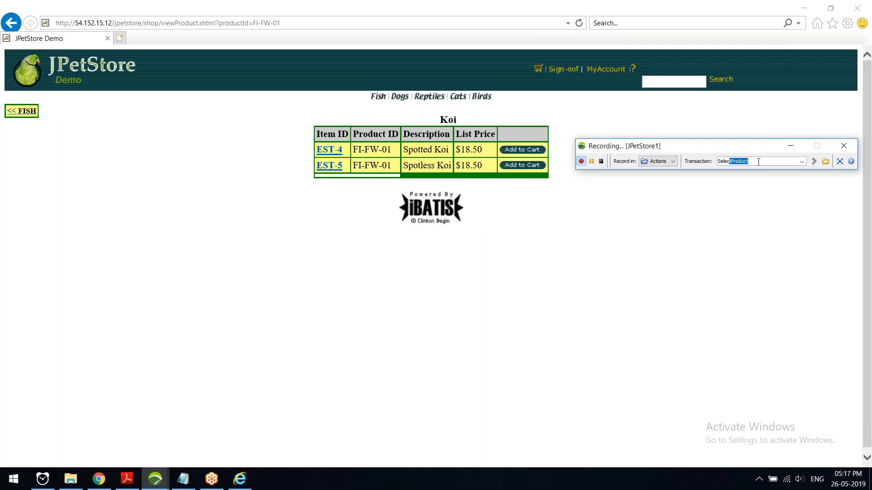
pyautogui.press('BackSpace')
pyautogui.write('Item')
pyautogui.press('Return')
pyautogui.click(330, 150)
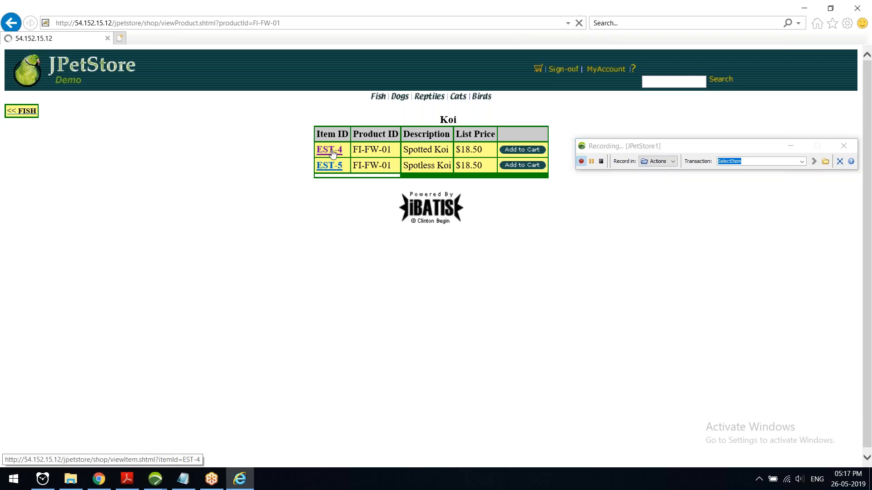
# Step: Create a transaction named AddToCart and add the Spotted Koi item to the shopping cart
pyautogui.click(751, 159)
pyautogui.write('AddTo')
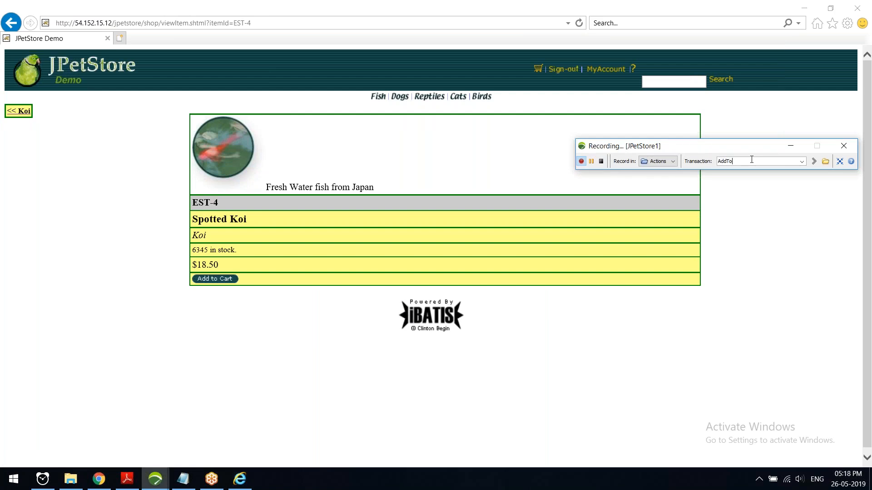
pyautogui.write('Car')
pyautogui.press('Return')
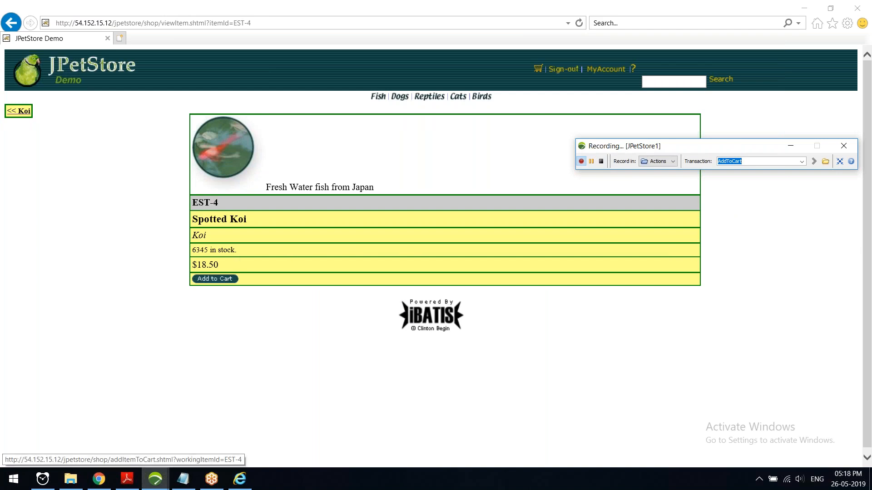
pyautogui.click(215, 279)
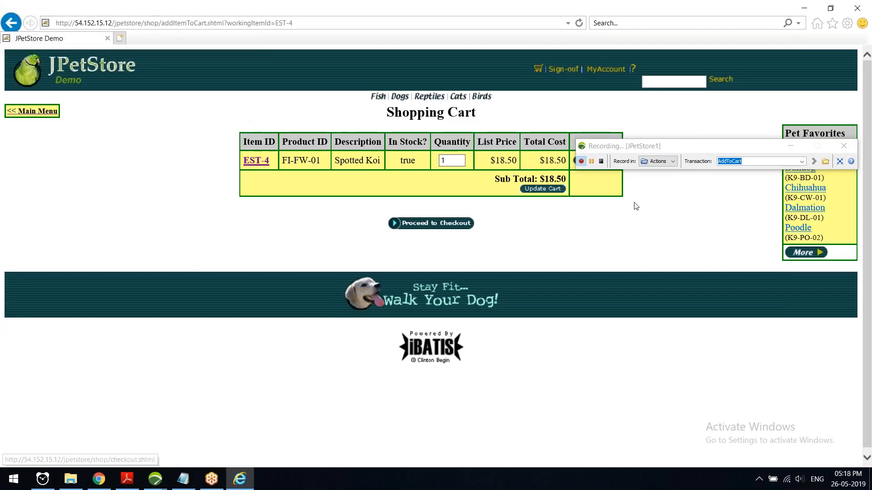
# Step: Create a transaction named Checkout and proceed to checkout from the shopping cart
pyautogui.click(754, 162)
pyautogui.write('Checkout')
pyautogui.press('Return')
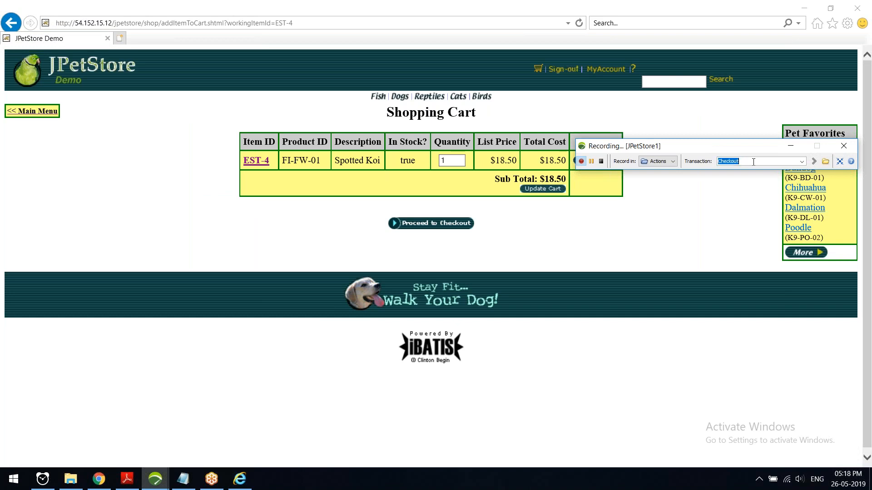
pyautogui.click(441, 224)
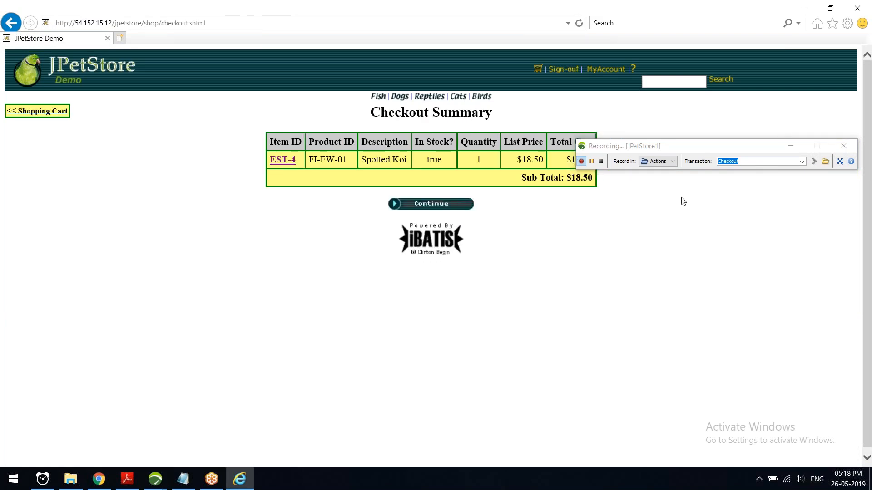
# Step: Create a transaction named Checkout_Continue and continue from the checkout summary to the payment form
pyautogui.click(750, 162)
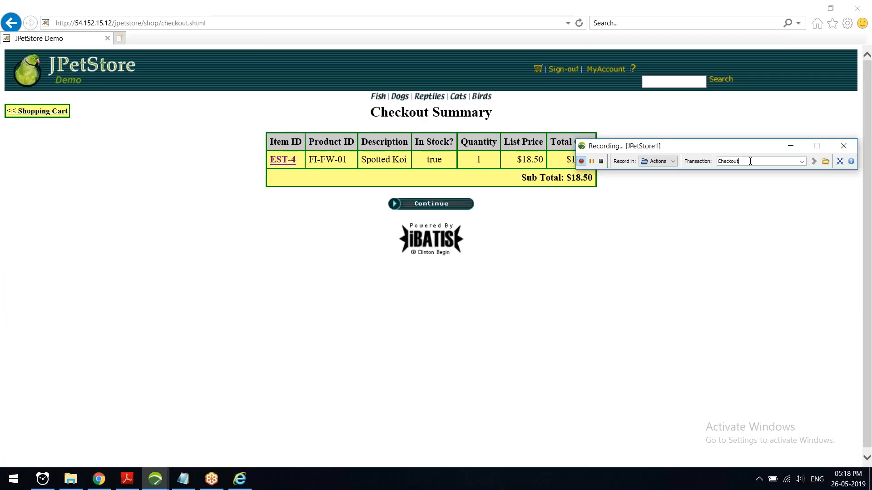
pyautogui.write('_Continue')
pyautogui.doubleClick(750, 161)
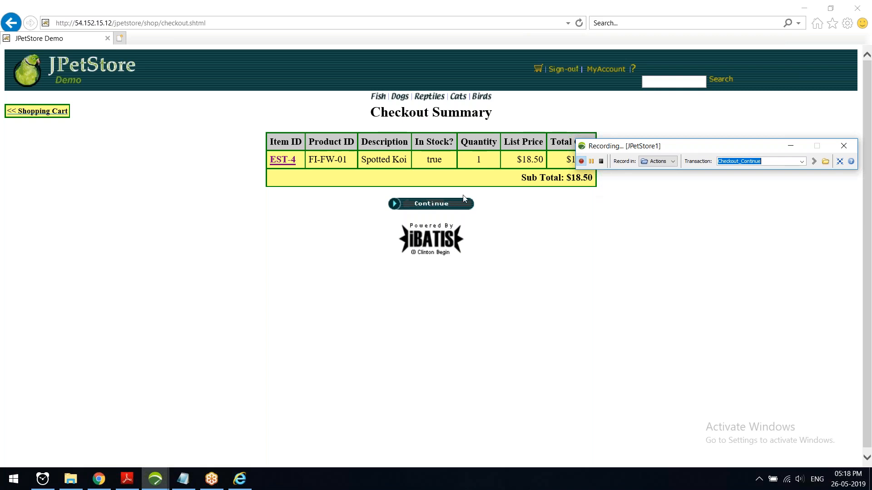
pyautogui.click(450, 204)
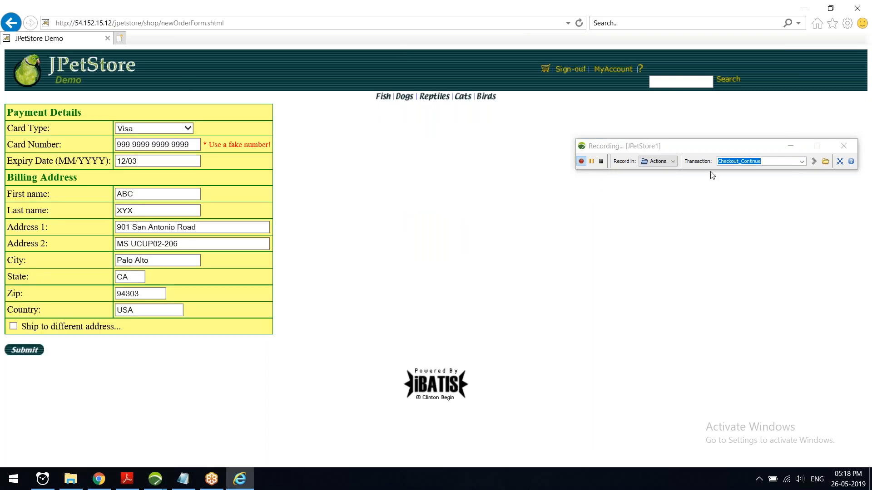
# Step: Create a transaction named Checkout_Submit and submit the prefilled payment and billing form
pyautogui.click(766, 162)
pyautogui.click(749, 163)
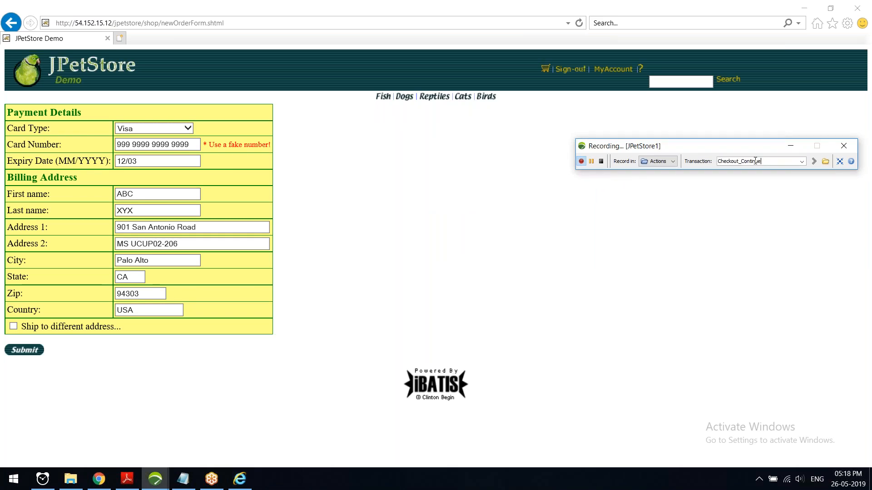
pyautogui.moveTo(741, 163); pyautogui.dragTo(781, 164)
pyautogui.write('Submit')
pyautogui.doubleClick(781, 164)
pyautogui.click(25, 350)
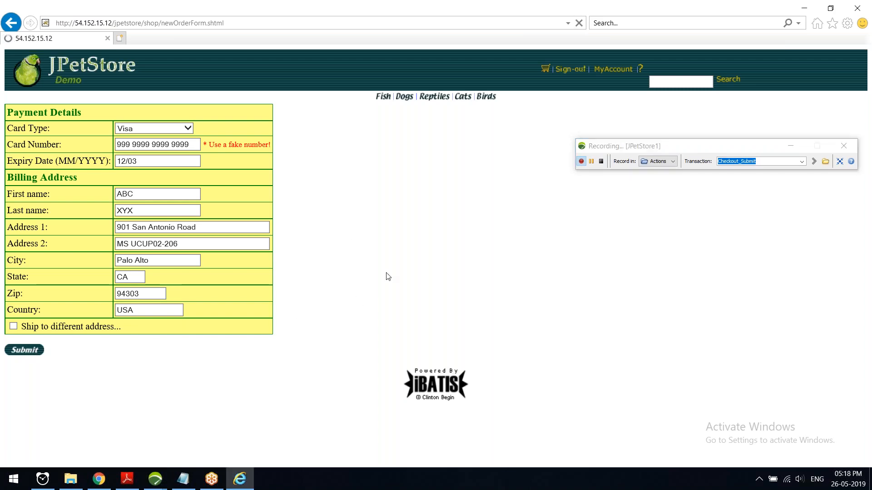
# Step: Create a transaction named Order_Submit and confirm the order's billing and shipping information
pyautogui.scroll(-1, 413, 316)
pyautogui.scroll(1, 483, 332)
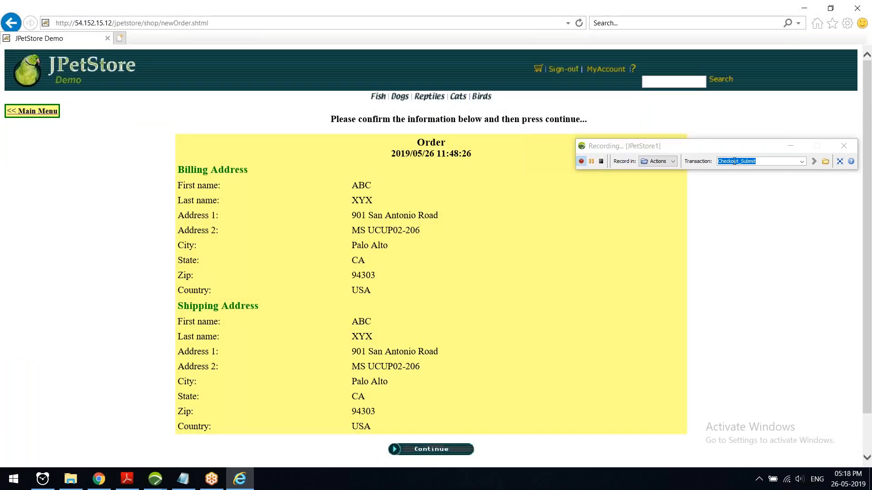
pyautogui.click(735, 161)
pyautogui.moveTo(739, 162); pyautogui.dragTo(684, 153)
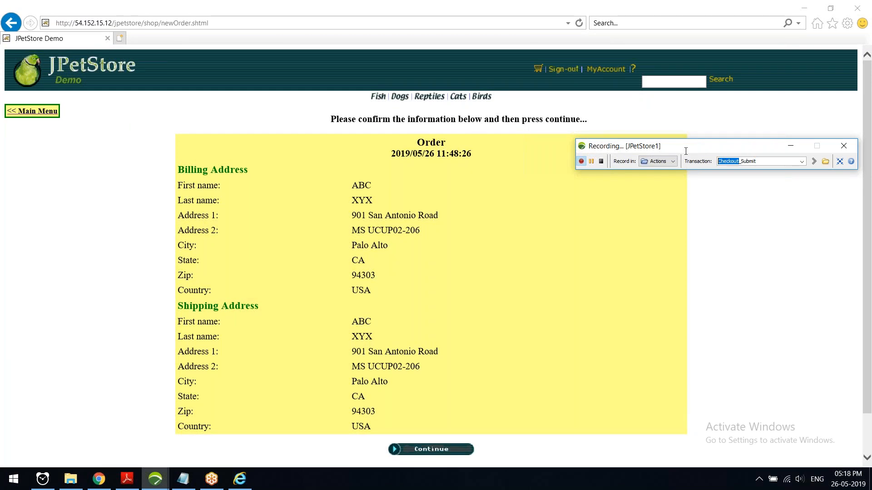
pyautogui.write('Order')
pyautogui.press('Return')
pyautogui.click(422, 448)
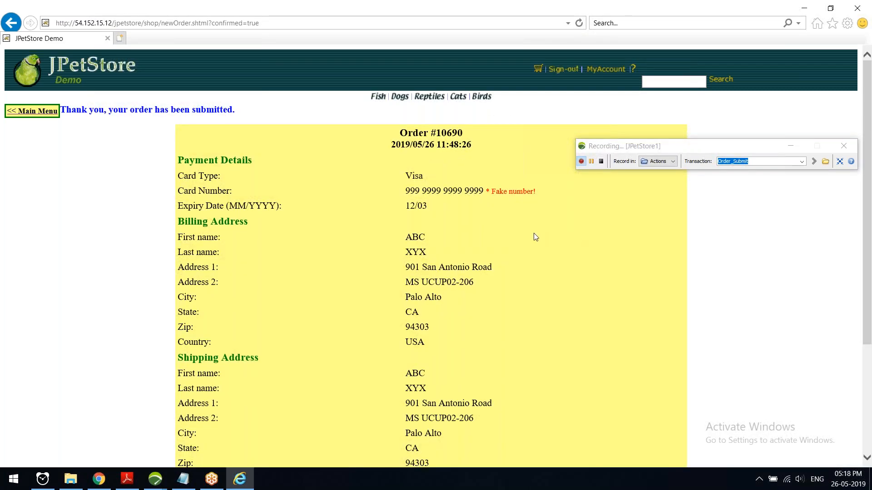
# Step: Create a transaction named Mainmenu and return from the submitted order to the store's main menu
pyautogui.scroll(-4, 534, 236)
pyautogui.scroll(4, 495, 280)
pyautogui.click(755, 159)
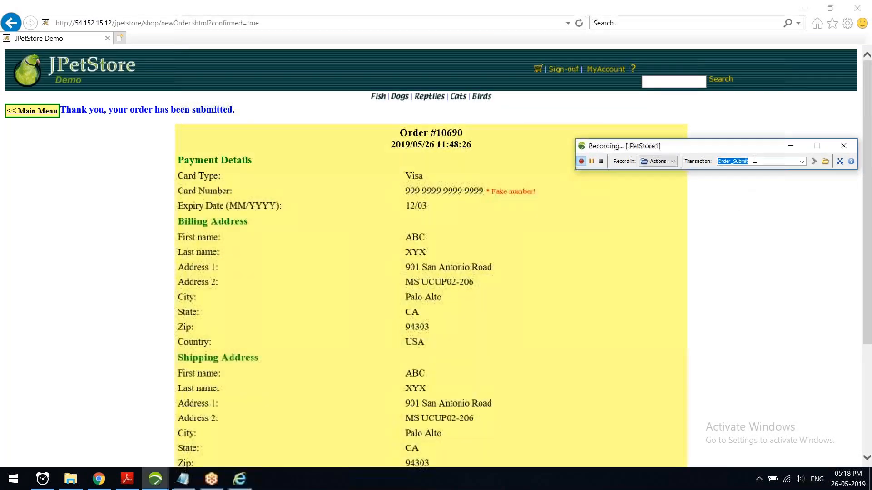
pyautogui.write('Mainmenu')
pyautogui.press('Return')
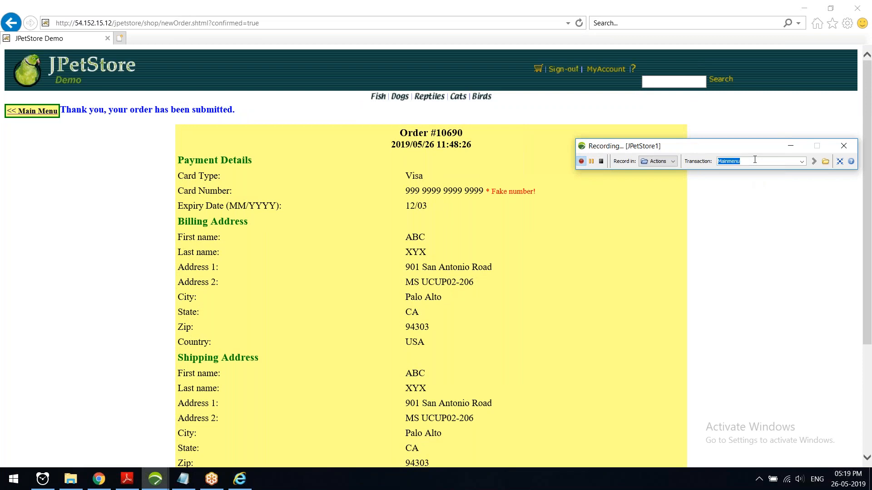
pyautogui.click(32, 111)
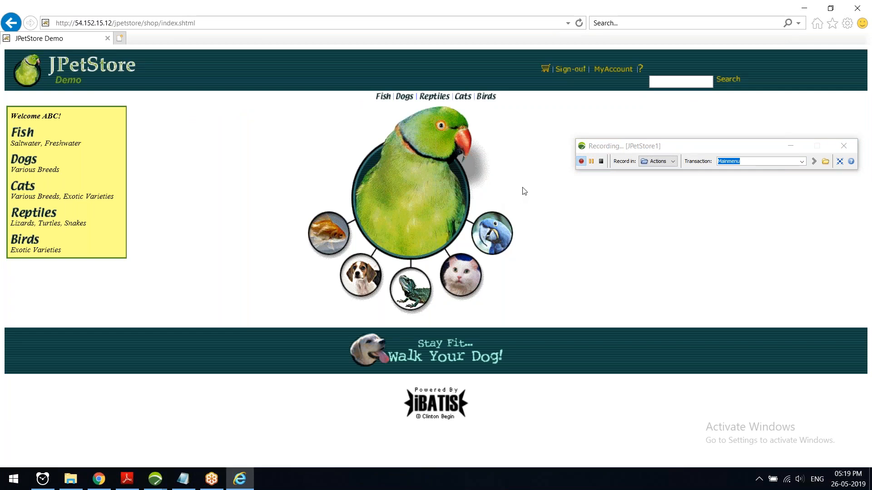
# Step: Create a transaction named Logout and sign out of the store
pyautogui.click(726, 168)
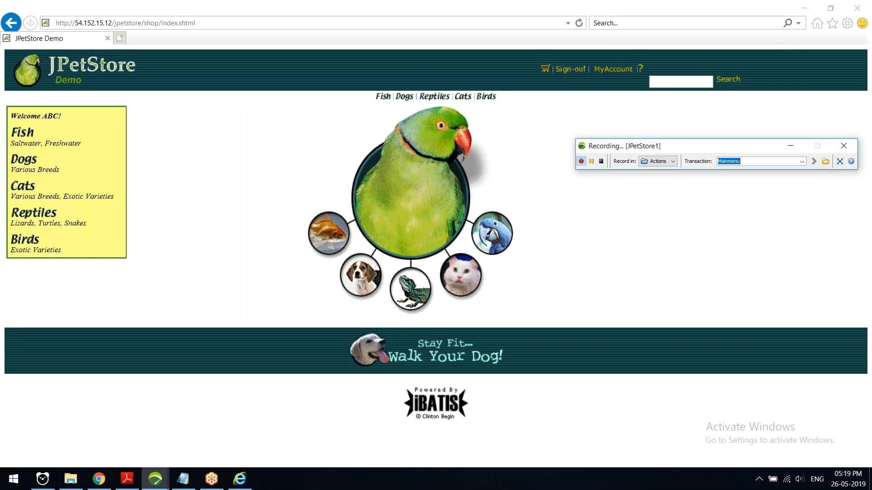
pyautogui.write('Sign')
pyautogui.hotkey('ctrl', 'a')
pyautogui.press('BackSpace')
pyautogui.write('Logout')
pyautogui.press('Return')
pyautogui.click(566, 71)
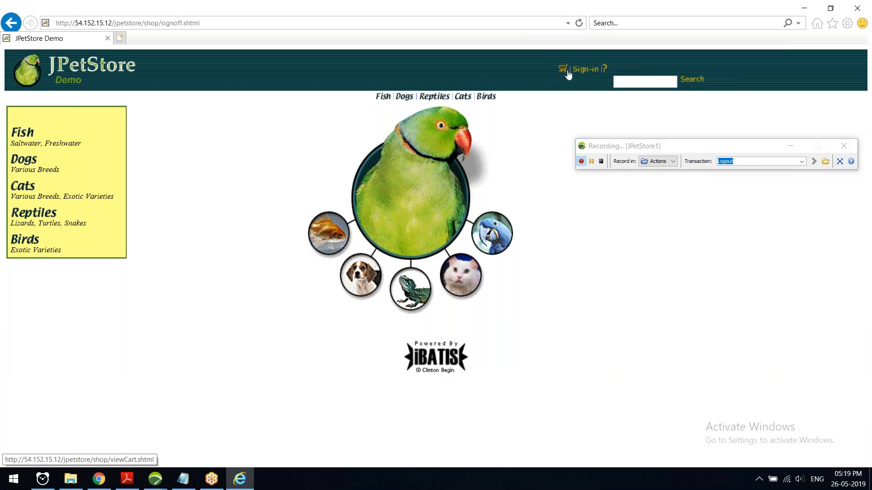
# Step: Stop the recording and exclude the launch.getgo.com host, keeping only 54.152.15.12 in the post-recording hosts selection
pyautogui.click(601, 161)
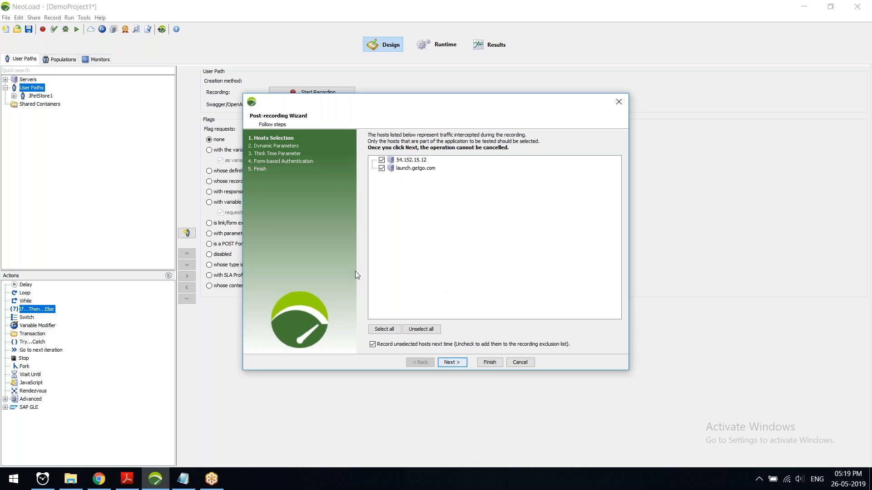
pyautogui.moveTo(440, 101); pyautogui.dragTo(527, 125)
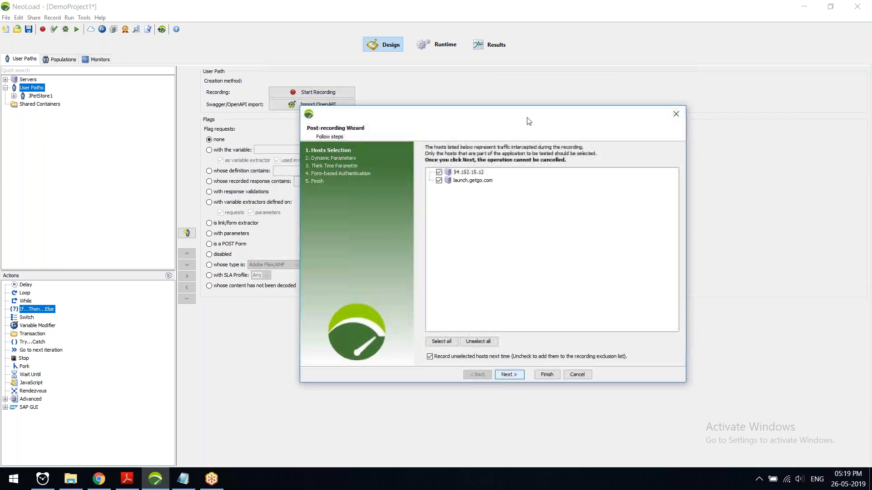
pyautogui.click(479, 183)
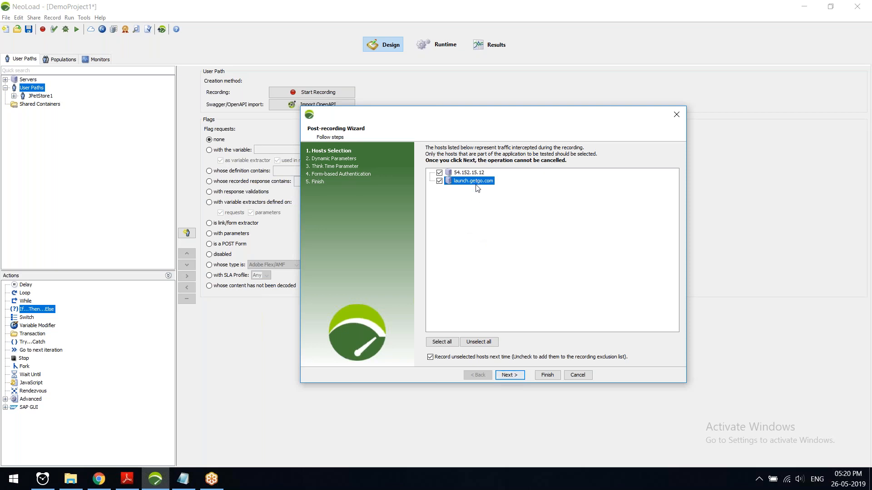
pyautogui.click(440, 181)
pyautogui.click(467, 173)
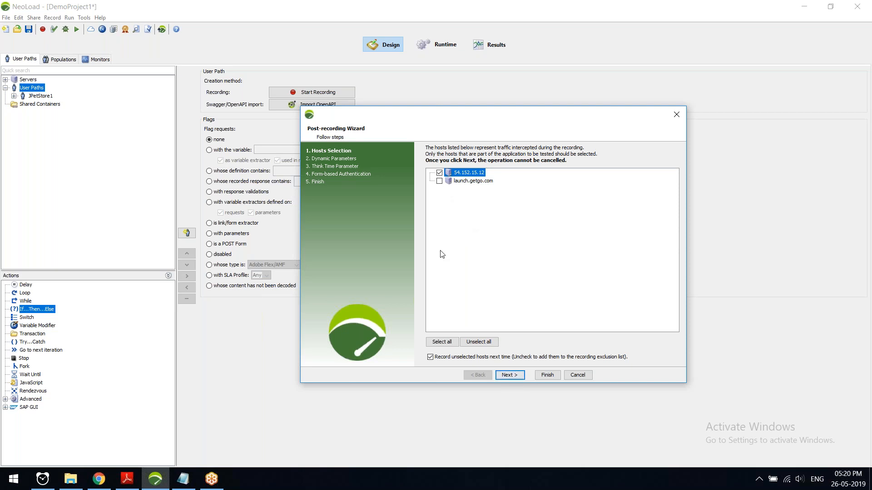
pyautogui.click(510, 375)
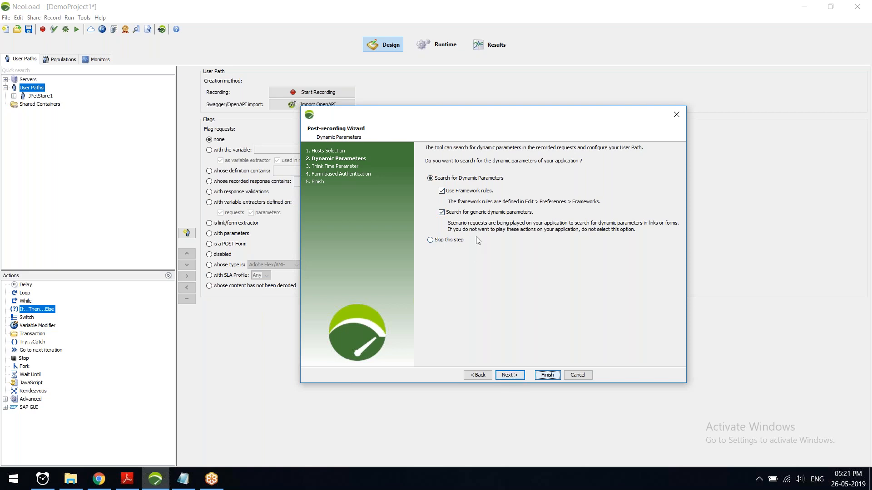
# Step: Skip the dynamic parameter search and keep the recorded think times, advancing to form-based authentication
pyautogui.click(456, 241)
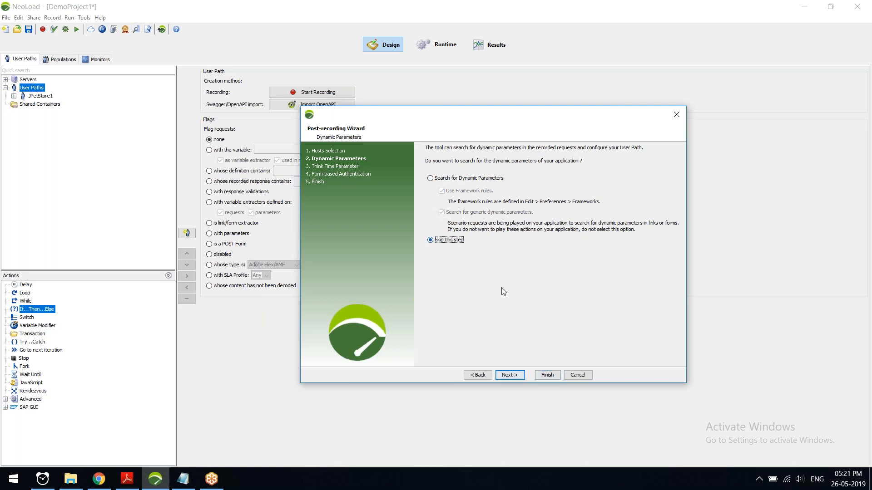
pyautogui.click(510, 375)
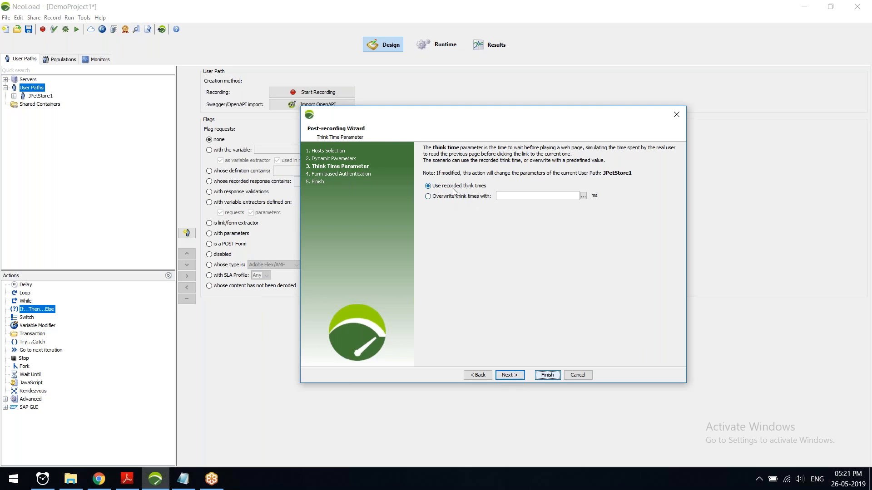
pyautogui.click(512, 377)
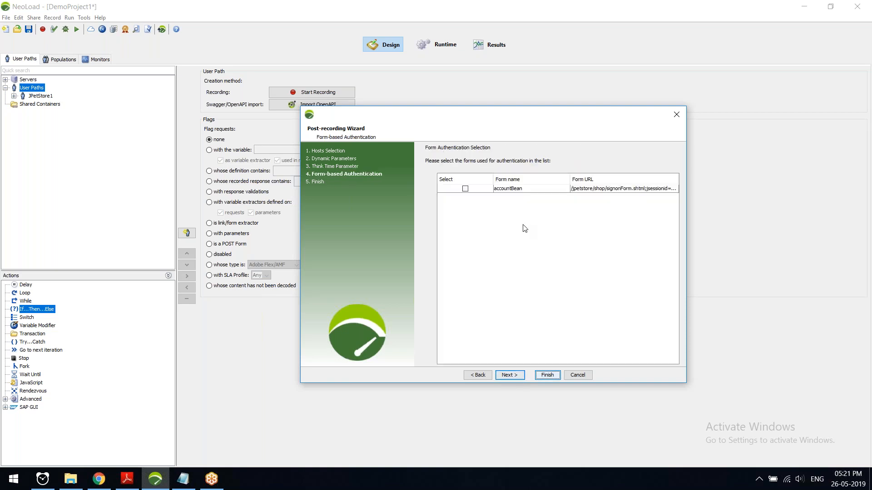
# Step: Finish the post-recording wizard without selecting an authentication form, and list the transactions recorded under JPetStore1's Actions container
pyautogui.click(506, 375)
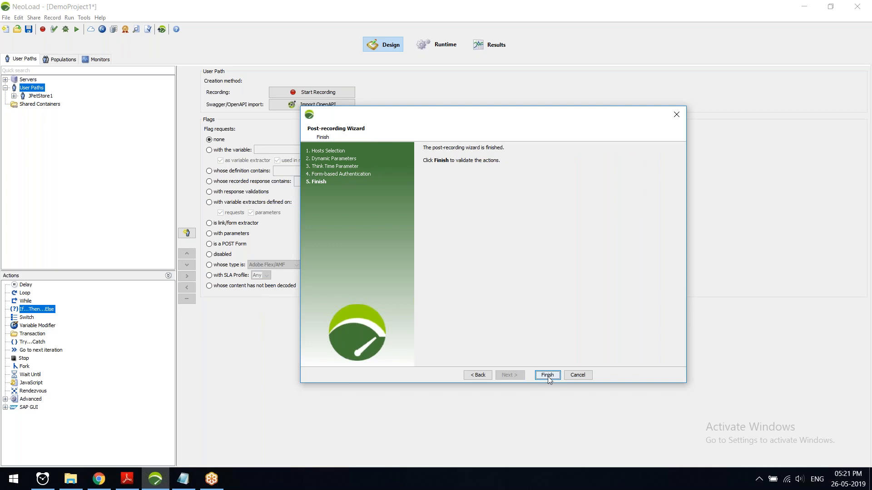
pyautogui.click(548, 376)
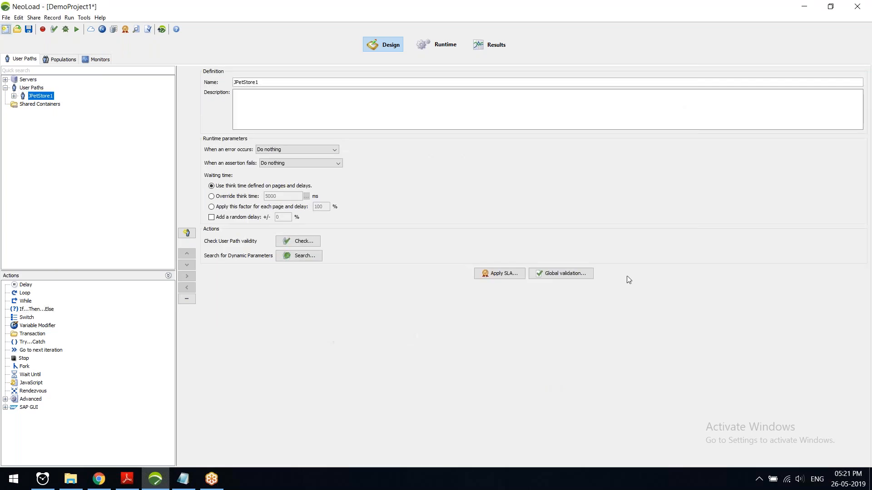
pyautogui.click(14, 97)
pyautogui.click(168, 276)
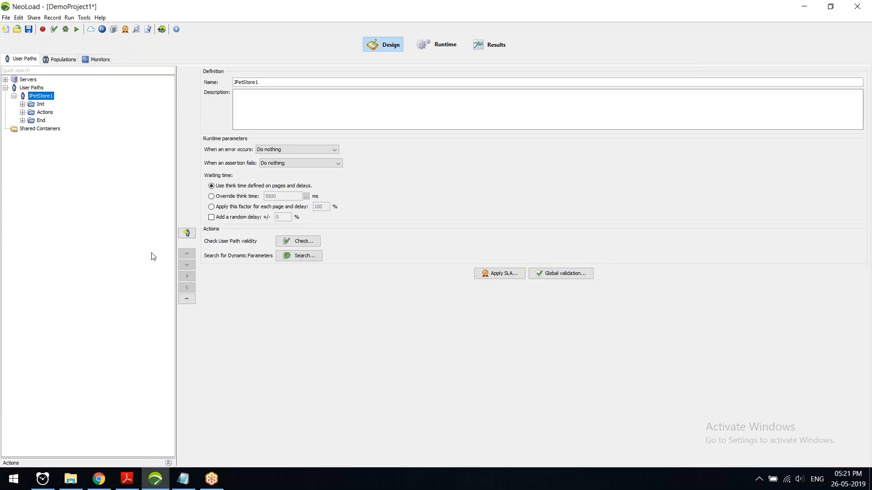
pyautogui.click(22, 113)
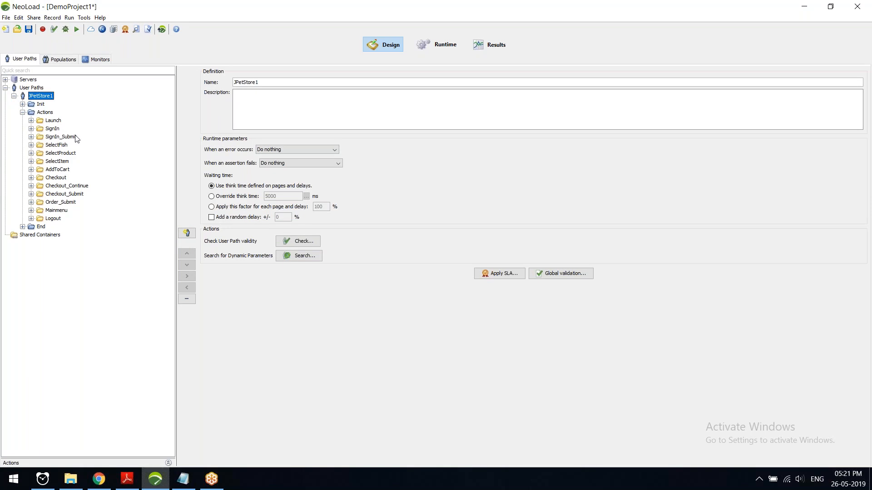
# Step: Expand every transaction in the Actions container, from Logout up to Launch, to show its recorded pages
pyautogui.click(52, 219)
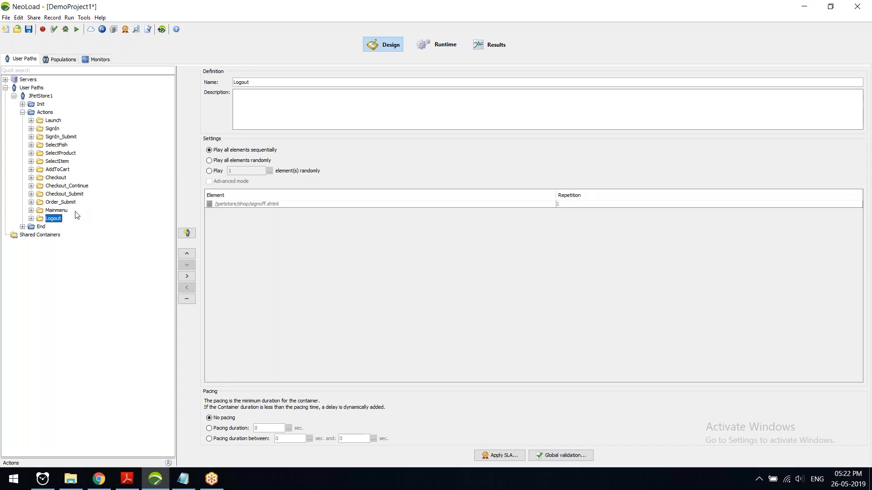
pyautogui.press('Right')
pyautogui.press('Up')
pyautogui.press('Right')
pyautogui.press('Up')
pyautogui.press('Right')
pyautogui.press('Up')
pyautogui.press('Right')
pyautogui.press('Up')
pyautogui.press('Right')
pyautogui.press('Up')
pyautogui.press('Right')
pyautogui.press('Up')
pyautogui.press('Right')
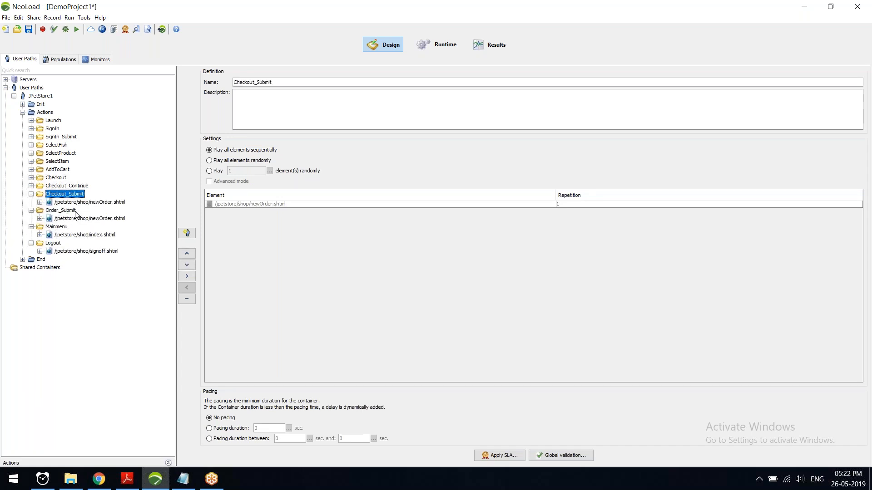
pyautogui.press('Up')
pyautogui.press('Right')
pyautogui.press('Up')
pyautogui.press('Right')
pyautogui.press('Up')
pyautogui.press('Right')
pyautogui.press('Up')
pyautogui.press('Right')
pyautogui.press('Up')
pyautogui.press('Right')
pyautogui.press('Up')
pyautogui.press('Right')
pyautogui.press('Up')
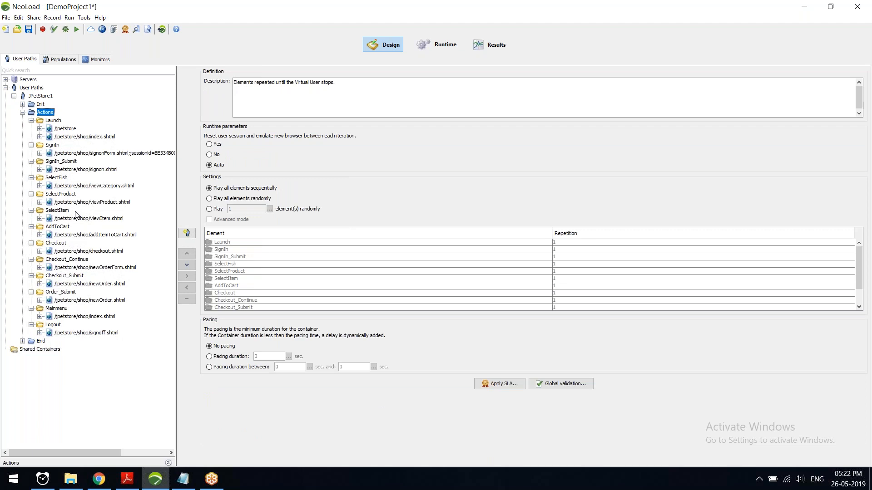
# Step: Expand the /jpetstore page in the Launch transaction and examine its first request's definition and available request types
pyautogui.press('Down')
pyautogui.press('Down')
pyautogui.press('Down')
pyautogui.press('Up')
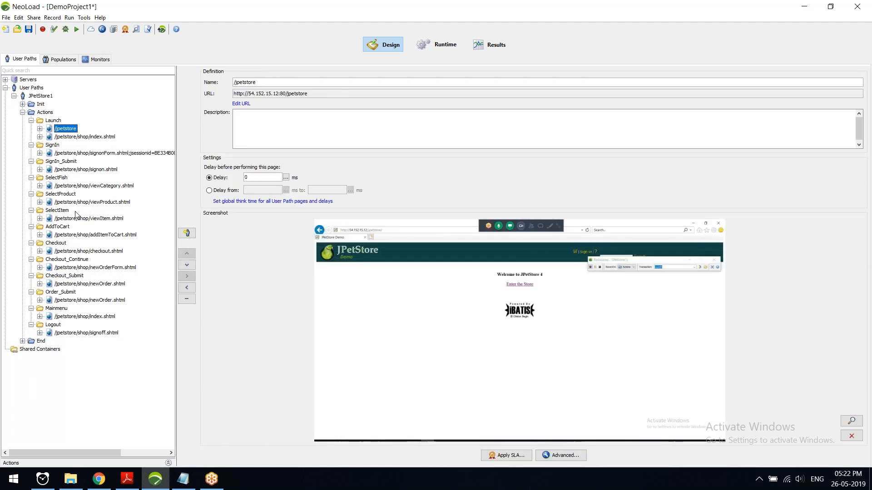
pyautogui.press('Right')
pyautogui.press('Down')
pyautogui.press('Down')
pyautogui.press('Down')
pyautogui.press('Up')
pyautogui.press('Up')
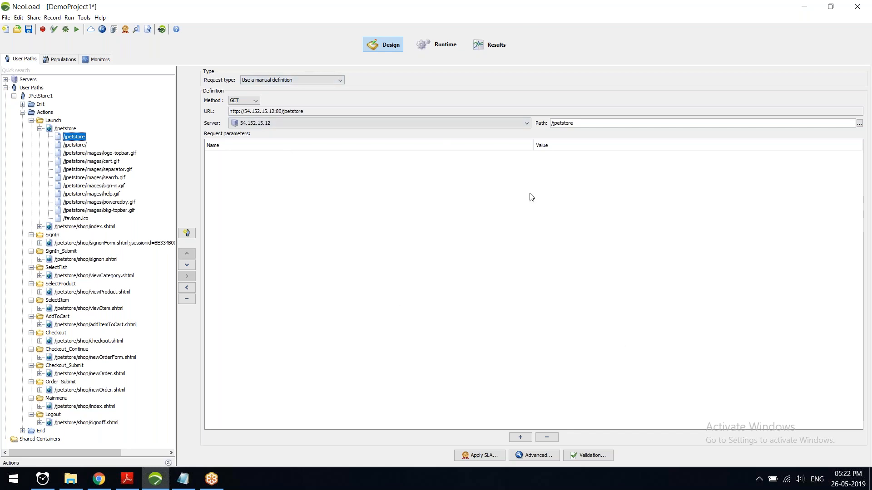
pyautogui.click(303, 79)
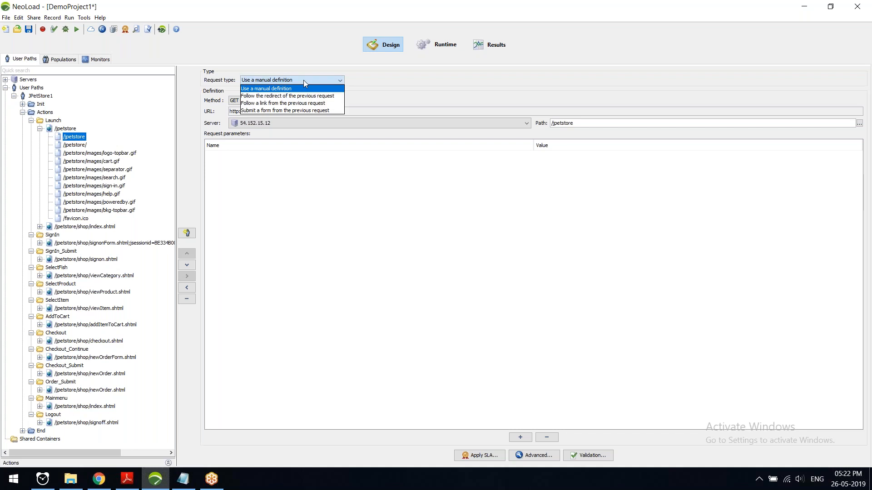
pyautogui.click(304, 80)
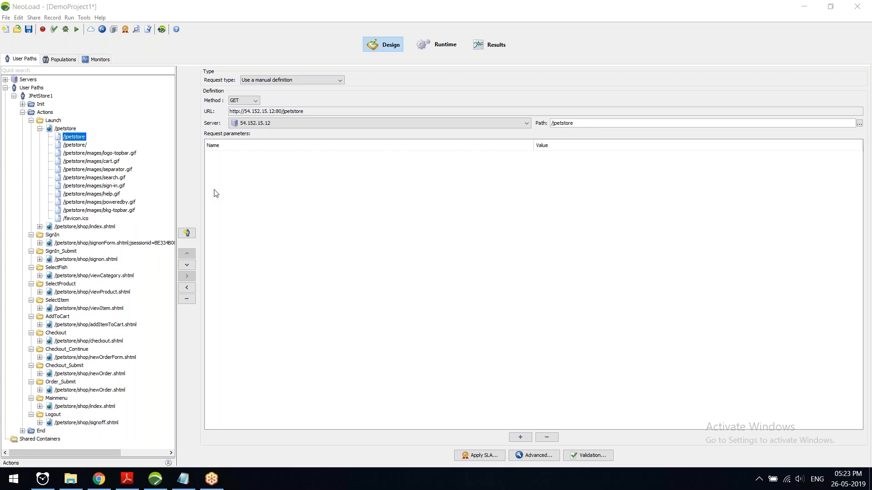
# Step: Collapse the JPetStore1 user path tree and show the palette of available actions again
pyautogui.click(40, 129)
pyautogui.click(31, 120)
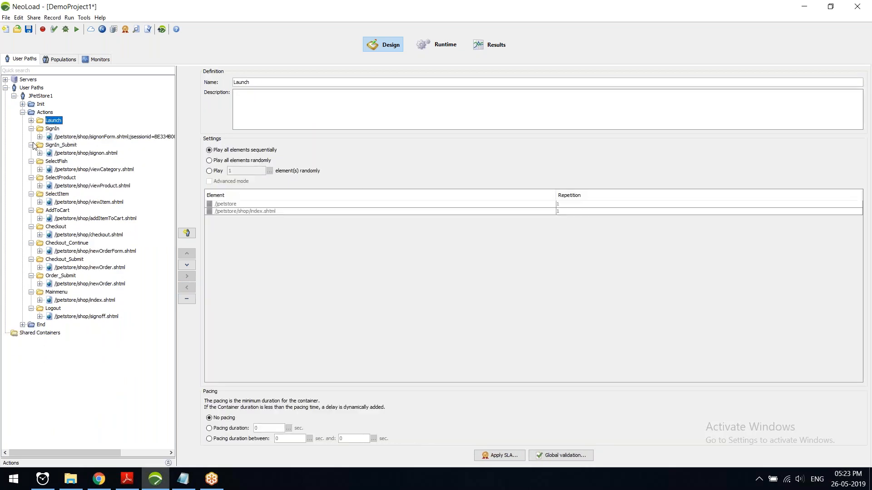
pyautogui.click(22, 112)
pyautogui.click(14, 96)
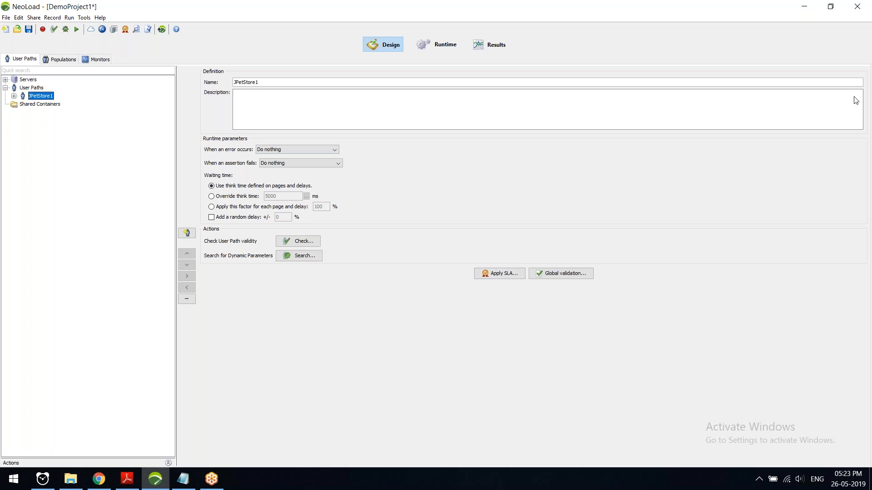
pyautogui.click(851, 9)
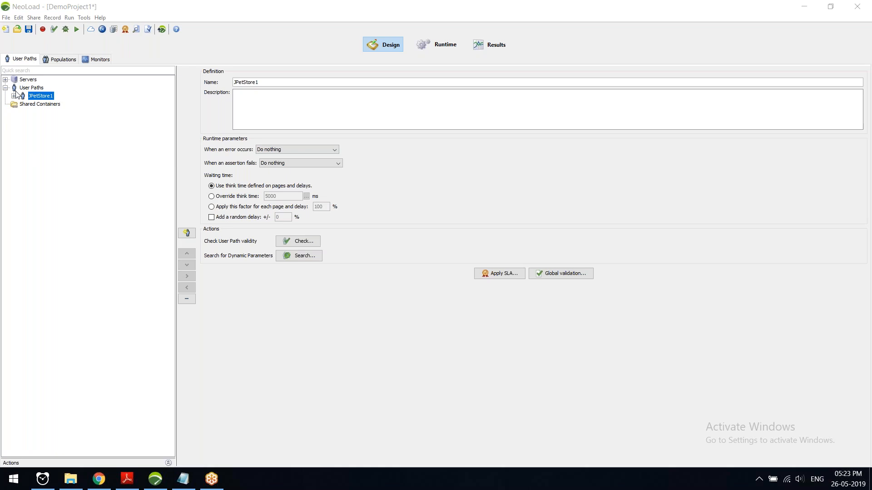
pyautogui.click(168, 464)
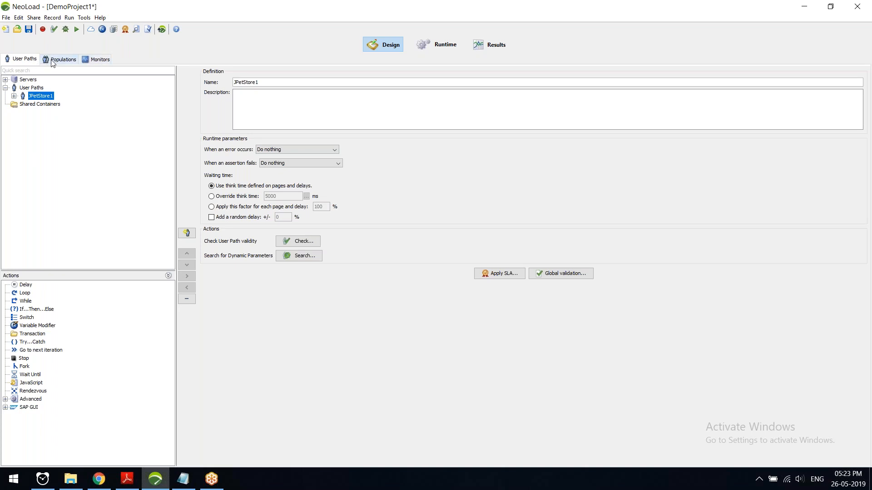
# Step: Review the recorded transactions inside JPetStore1's Actions container once more, and collapse the user path
pyautogui.click(22, 59)
pyautogui.click(14, 96)
pyautogui.click(22, 111)
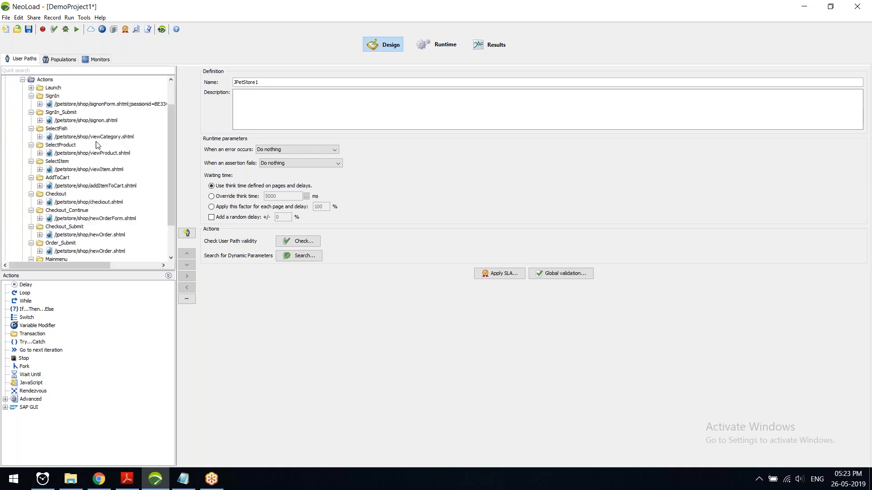
pyautogui.scroll(2, 80, 138)
pyautogui.click(23, 114)
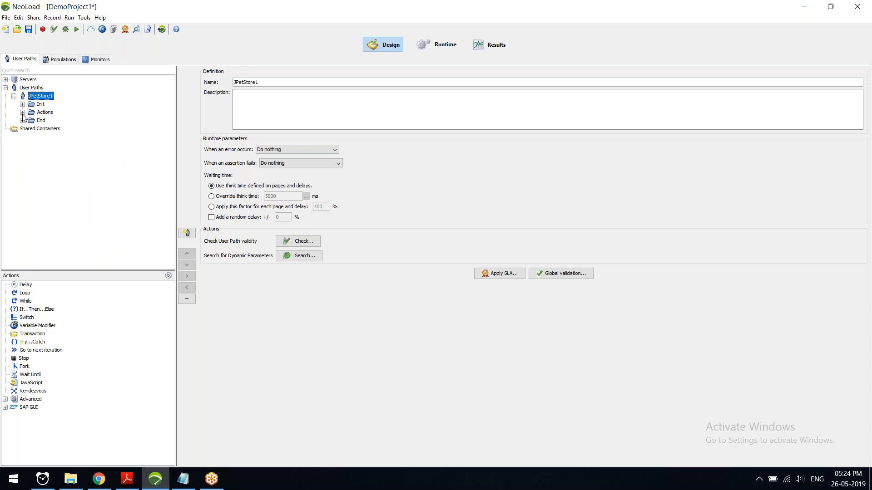
pyautogui.click(14, 96)
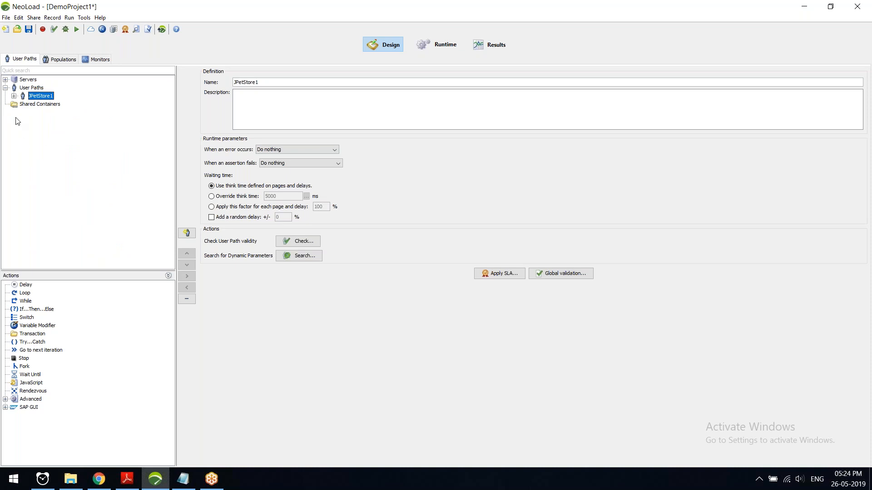
# Step: View the Populations and Monitors design sections, and return to the user paths
pyautogui.click(51, 59)
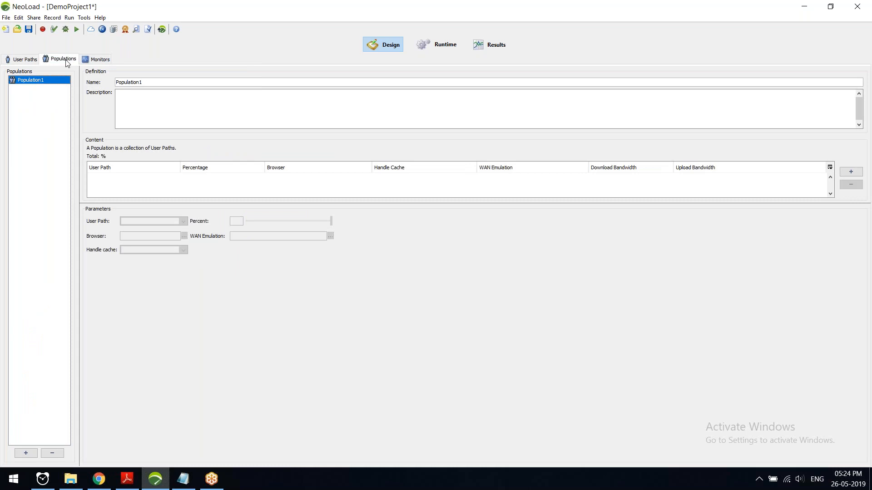
pyautogui.click(102, 59)
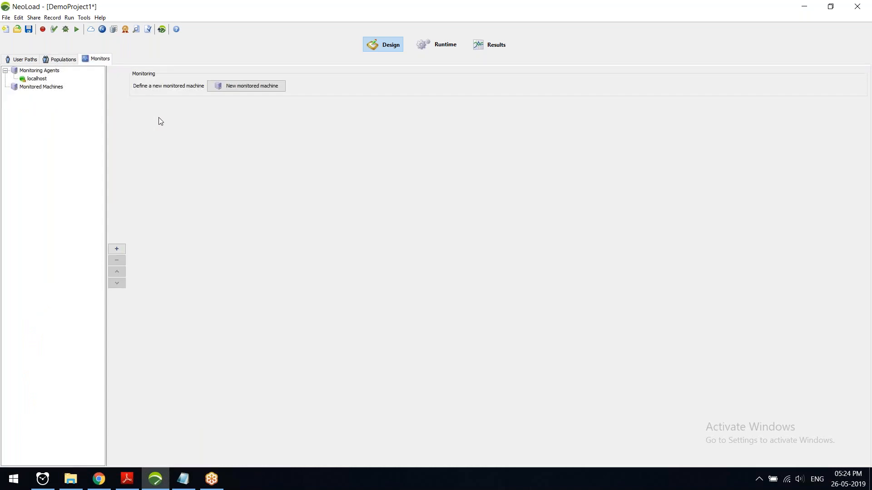
pyautogui.click(22, 59)
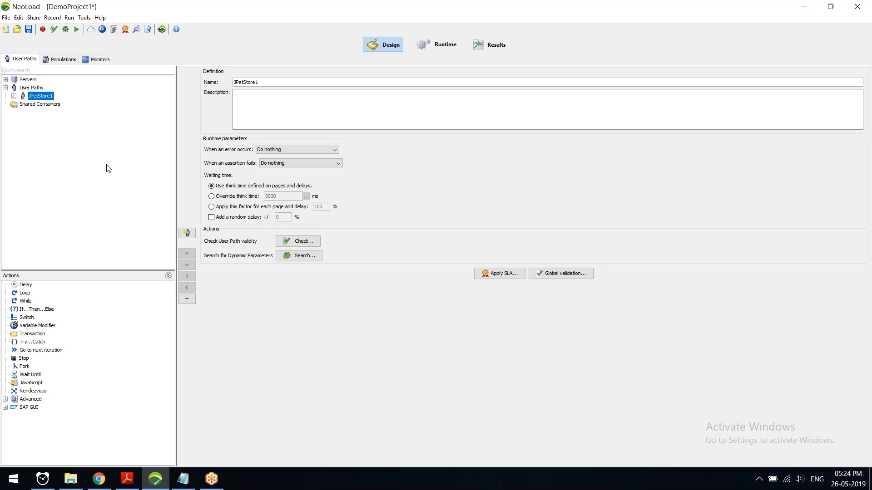
# Step: Enlarge the palette of available actions and look over elements such as Loop and Transaction
pyautogui.click(27, 285)
pyautogui.moveTo(94, 270); pyautogui.dragTo(95, 244)
pyautogui.click(27, 267)
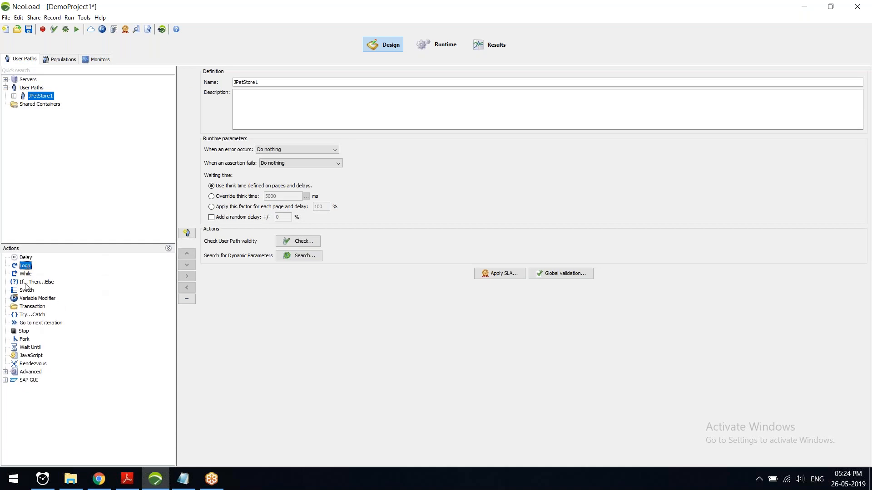
pyautogui.click(31, 309)
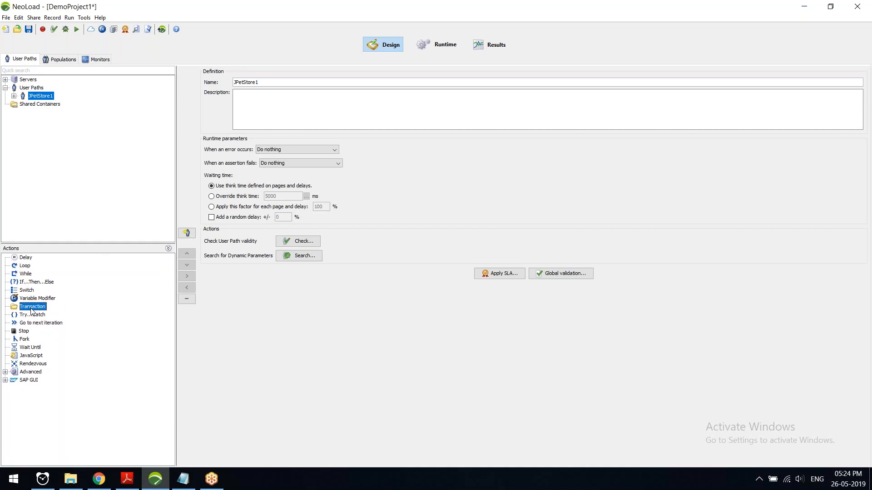
pyautogui.click(25, 267)
# Step: Look over the runtime scenario settings and the test summary and values of the results, and return to the design view
pyautogui.click(438, 40)
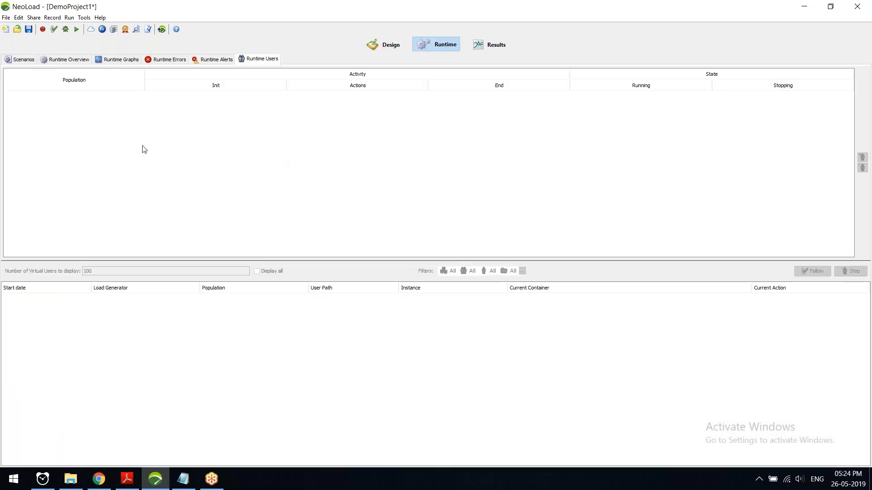
pyautogui.click(22, 59)
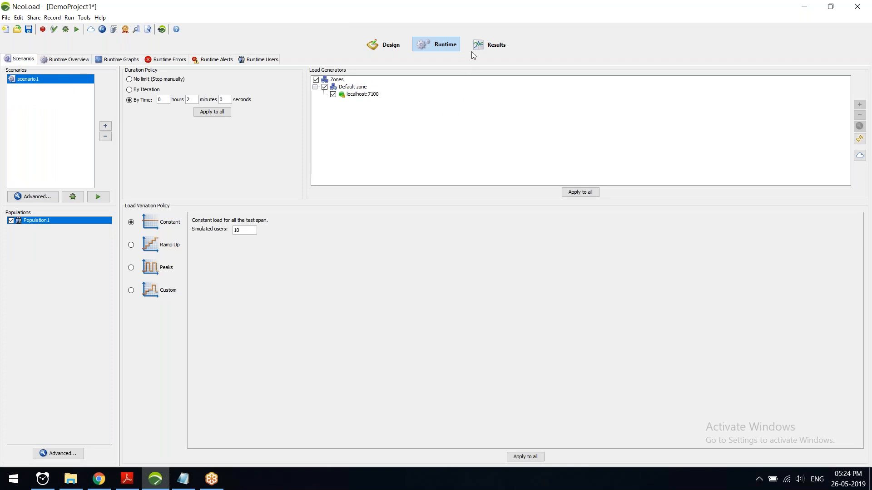
pyautogui.click(487, 49)
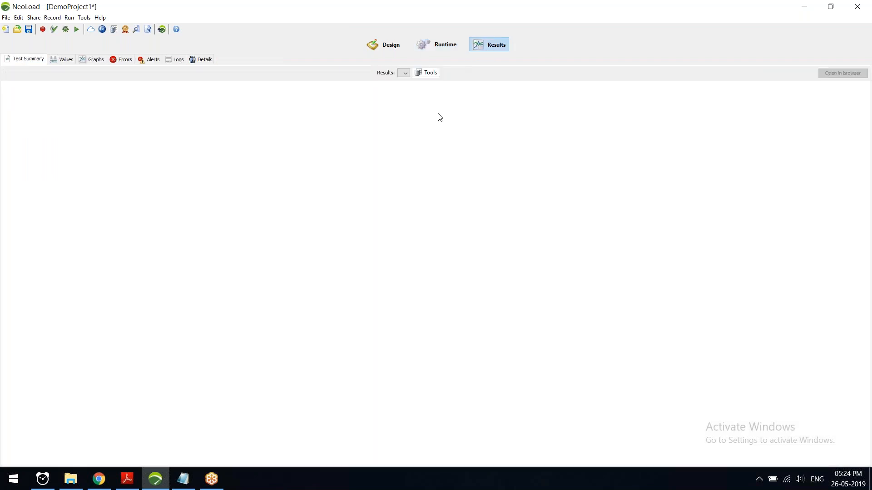
pyautogui.click(63, 60)
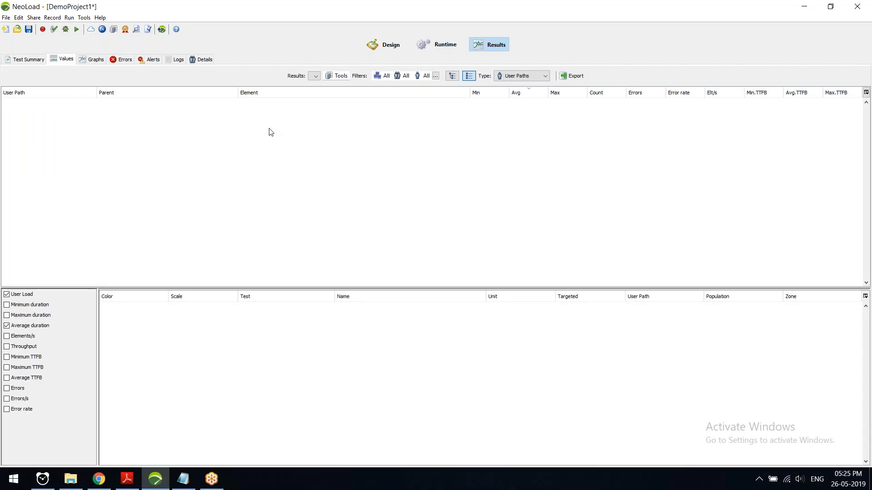
pyautogui.click(34, 60)
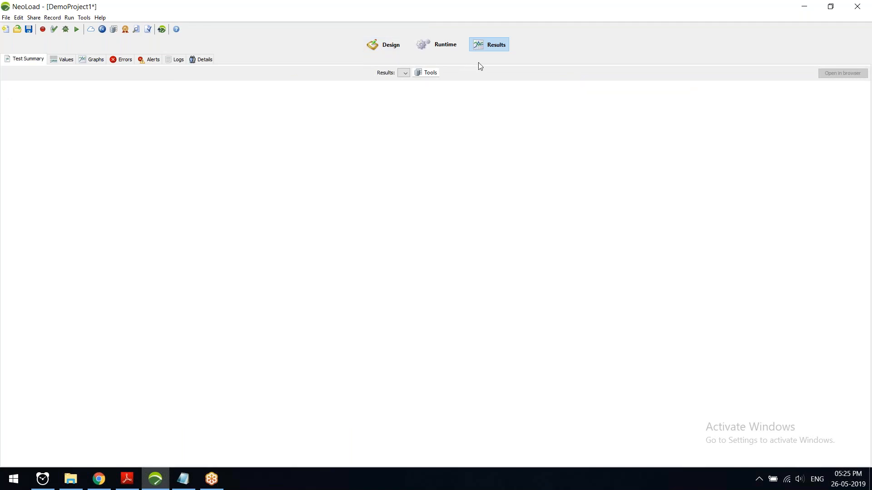
pyautogui.click(388, 46)
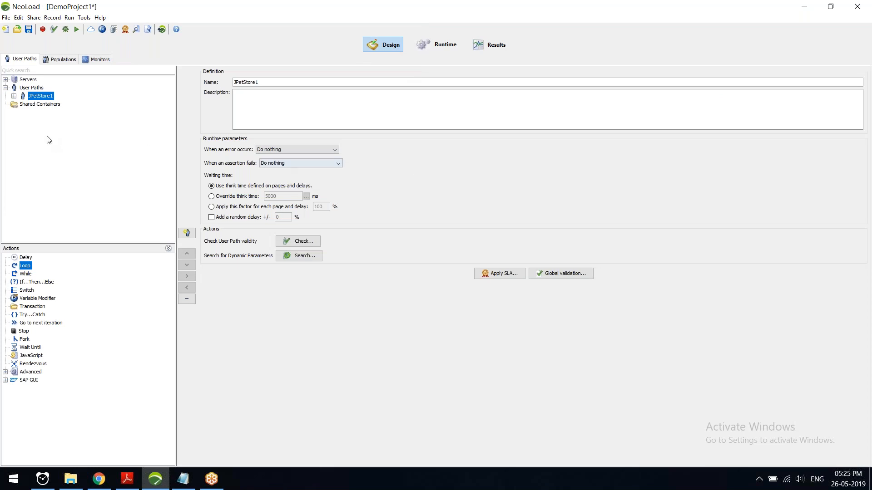
# Step: Delete the JPetStore1 user path from the project and confirm the deletion
pyautogui.rightClick(38, 99)
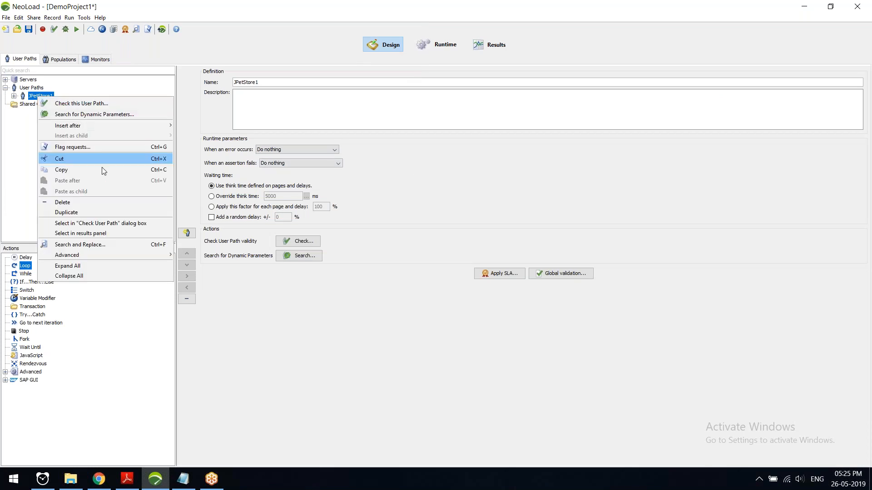
pyautogui.click(98, 202)
pyautogui.click(424, 281)
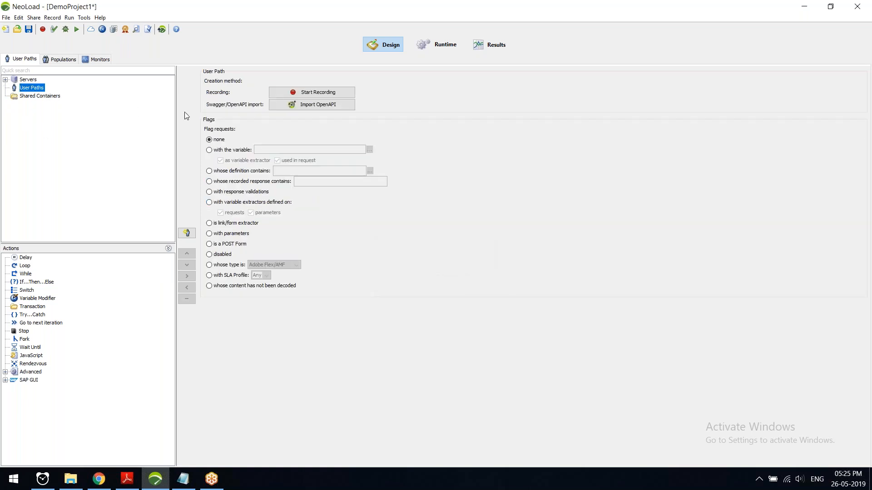
# Step: Start a new web recording named UserPath in the Actions container with Internet Explorer, and move the recording bar clear of the page links
pyautogui.click(325, 94)
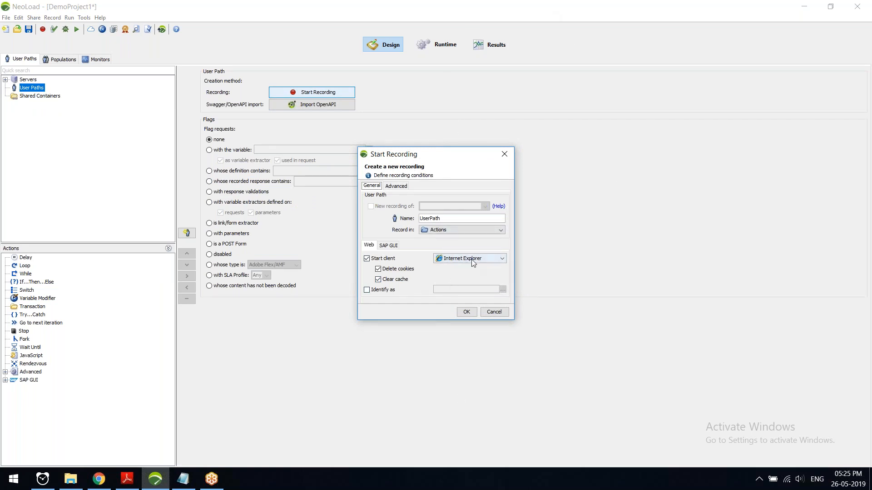
pyautogui.click(466, 312)
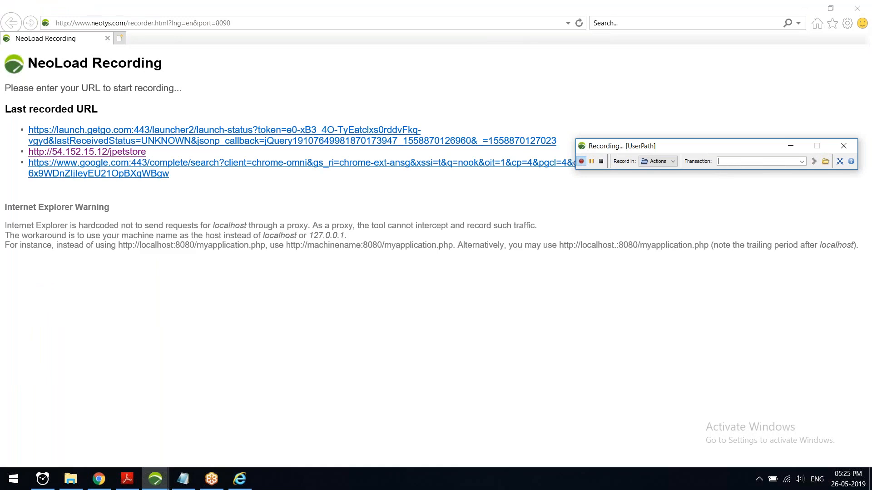
pyautogui.moveTo(727, 146); pyautogui.dragTo(728, 101)
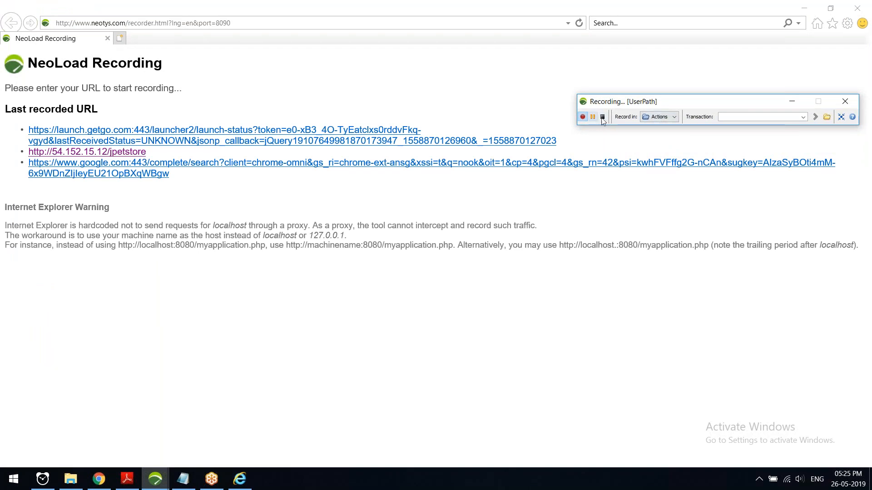
# Step: Keep recording in Actions, name the transaction Launch, and open the last recorded JPetStore address
pyautogui.click(674, 117)
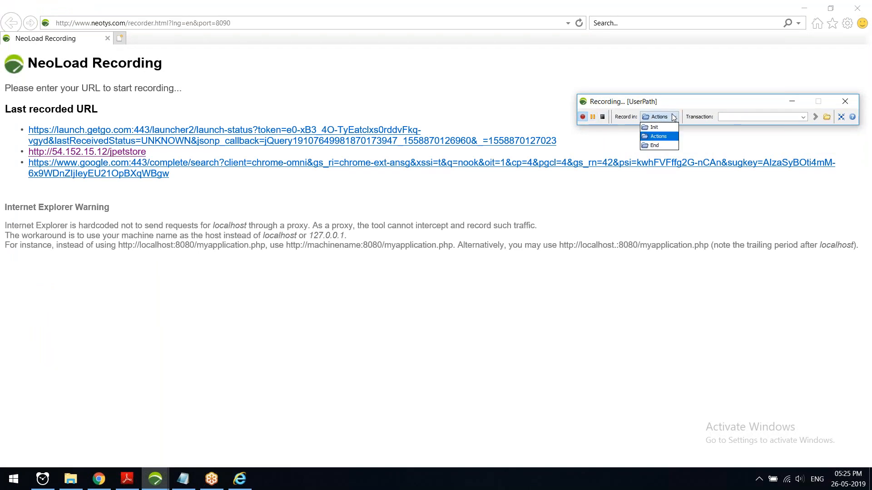
pyautogui.click(661, 137)
pyautogui.click(736, 117)
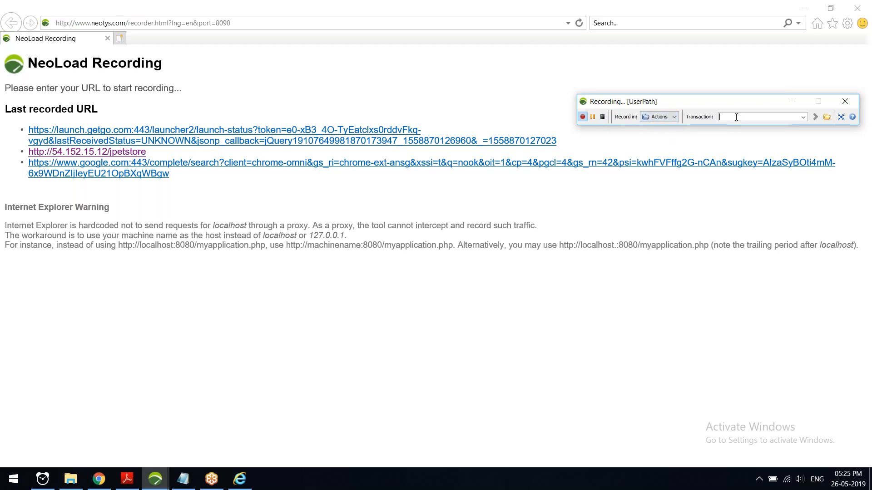
pyautogui.write('Launch')
pyautogui.press('Return')
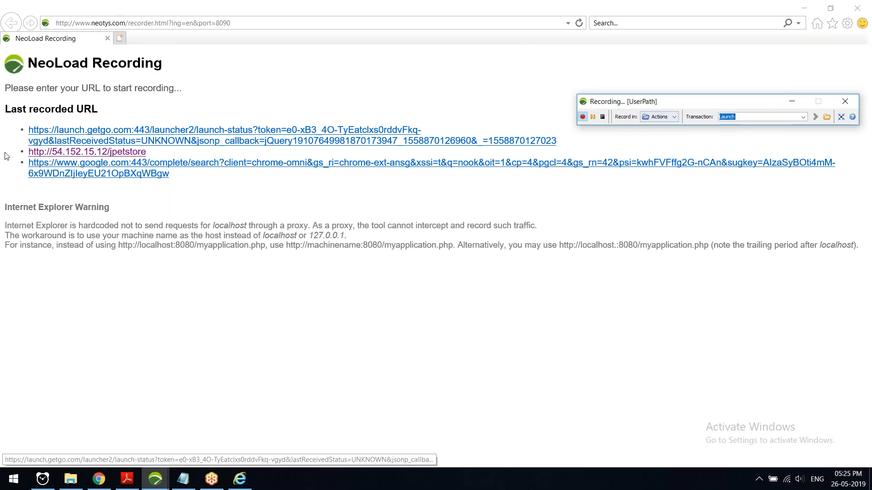
pyautogui.click(64, 153)
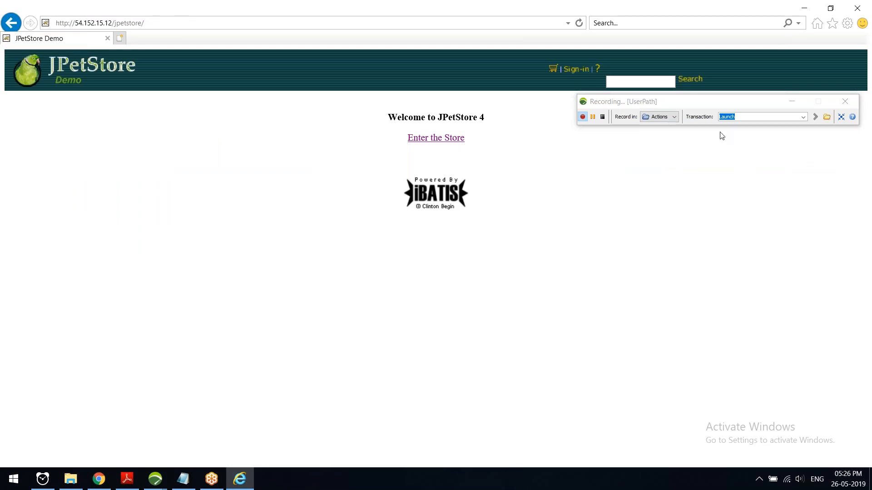
# Step: Move the recording bar below the store's header, name the transaction EnterStore, and enter the store
pyautogui.moveTo(744, 105); pyautogui.dragTo(726, 134)
pyautogui.click(728, 145)
pyautogui.doubleClick(728, 145)
pyautogui.write('EnterStore')
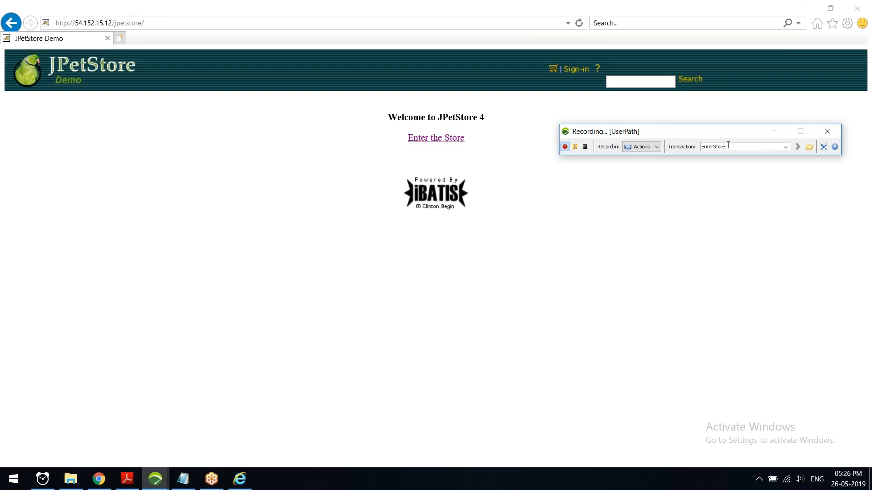
pyautogui.doubleClick(728, 145)
pyautogui.click(417, 139)
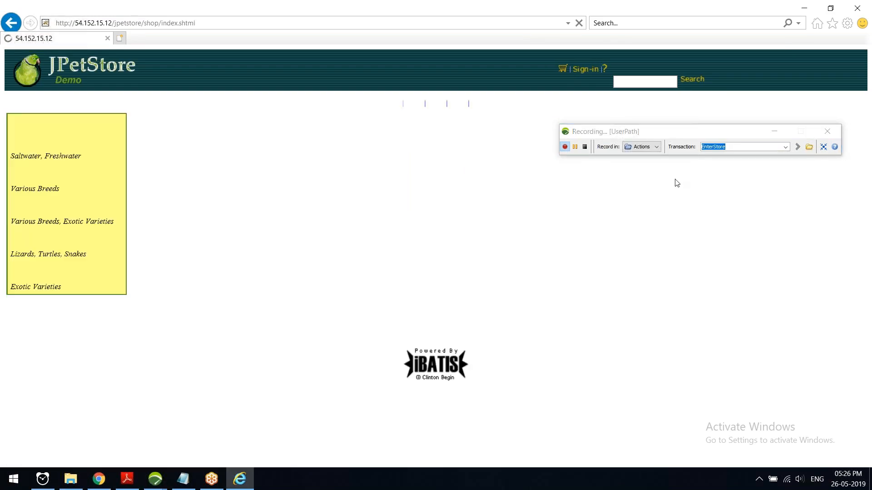
# Step: Record a SignIn transaction by opening the store's sign-in page
pyautogui.doubleClick(733, 146)
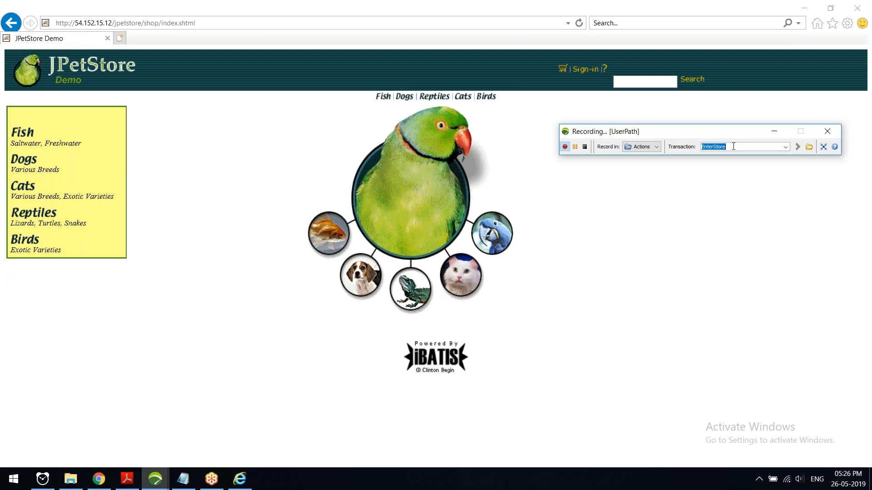
pyautogui.write('SignIn')
pyautogui.press('Return')
pyautogui.click(588, 73)
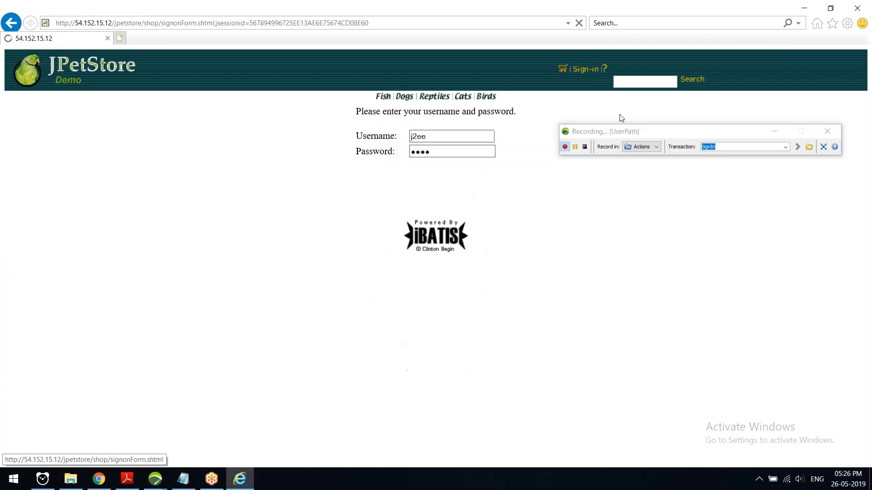
# Step: Name the transaction SignIn_Submit and submit the prefilled login form
pyautogui.click(719, 145)
pyautogui.write('Submit')
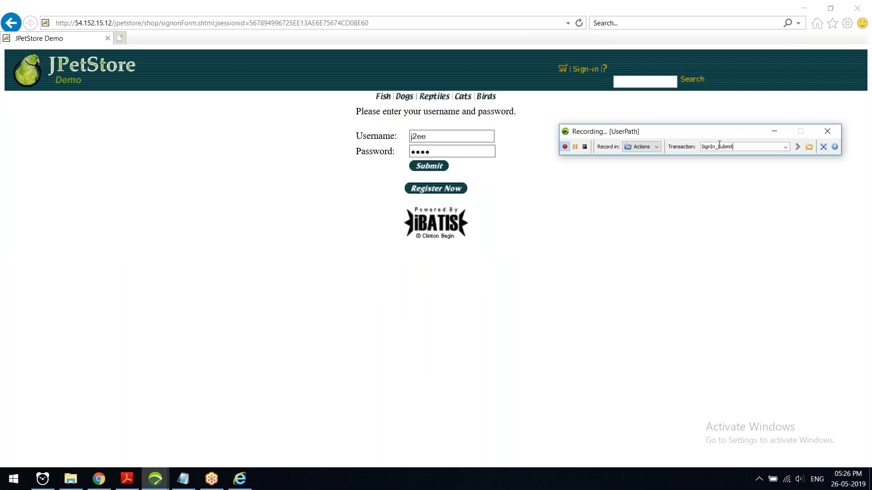
pyautogui.doubleClick(719, 145)
pyautogui.click(420, 168)
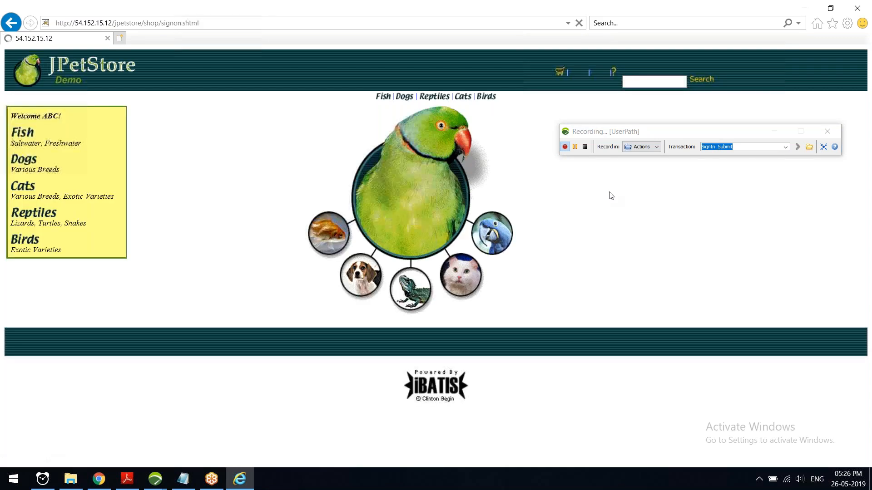
# Step: Record a SelectFish transaction by opening the Fish category
pyautogui.click(742, 150)
pyautogui.write('SelectFish')
pyautogui.press('Return')
pyautogui.click(52, 132)
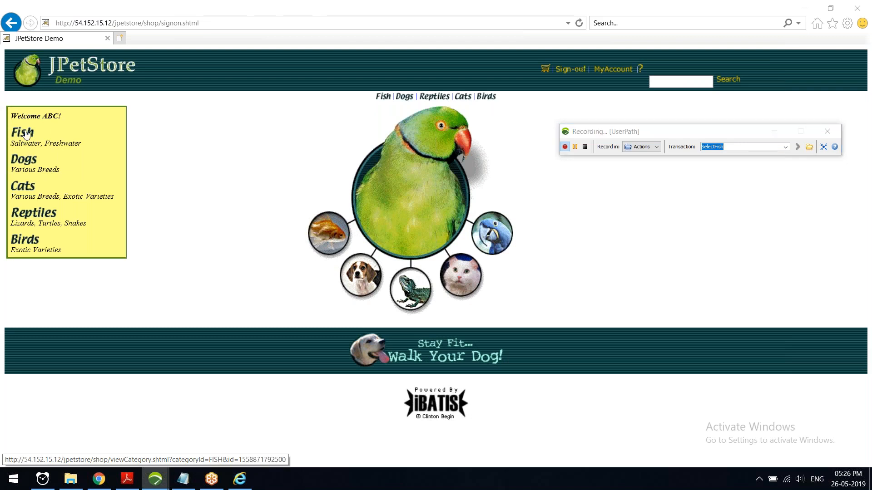
# Step: Change the transaction name to SelectProduct and open the Koi product FI-FW-01
pyautogui.click(733, 148)
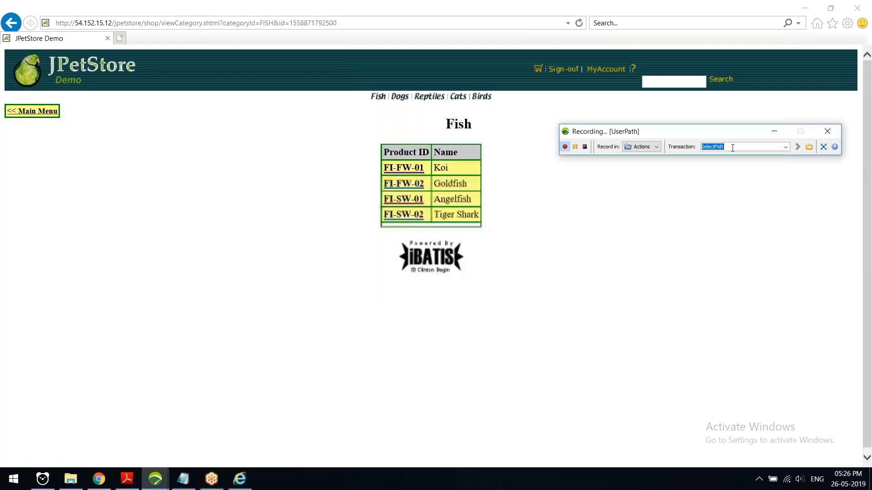
pyautogui.moveTo(732, 148); pyautogui.dragTo(717, 146)
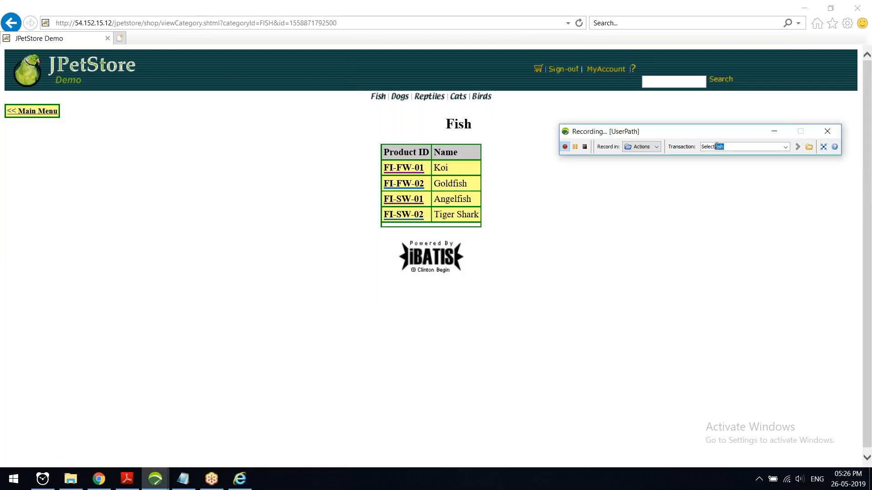
pyautogui.write('Product')
pyautogui.doubleClick(716, 146)
pyautogui.click(394, 168)
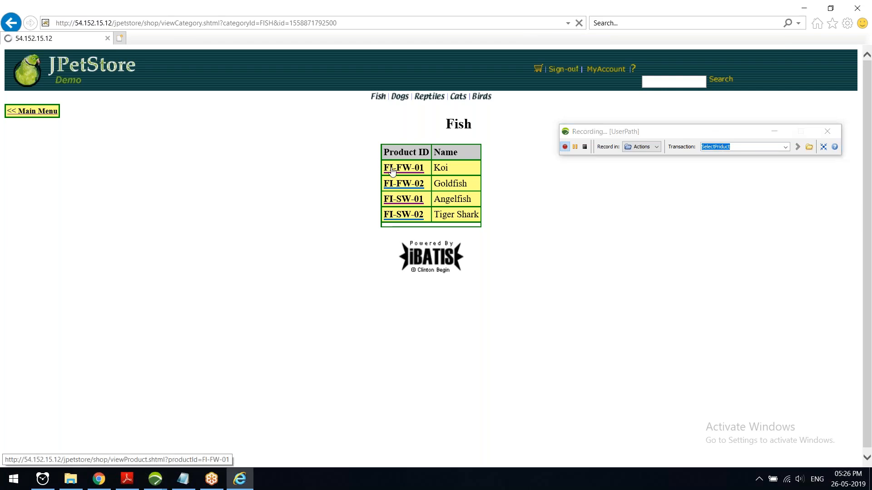
# Step: Change the transaction name to SelectItem and open the Spotted Koi item EST-4
pyautogui.click(716, 148)
pyautogui.moveTo(717, 148); pyautogui.dragTo(741, 147)
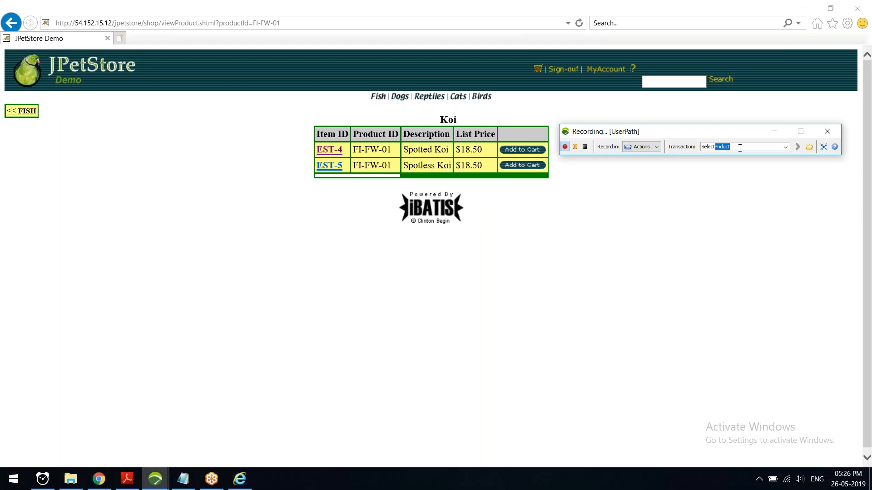
pyautogui.press('BackSpace')
pyautogui.press('Return')
pyautogui.click(323, 153)
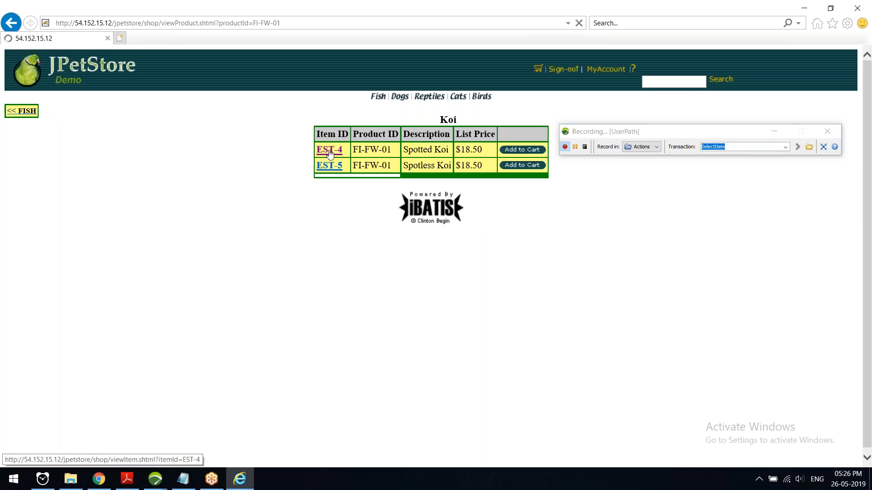
# Step: Record an AddToCart transaction by adding the Spotted Koi to the shopping cart
pyautogui.click(726, 148)
pyautogui.write('A')
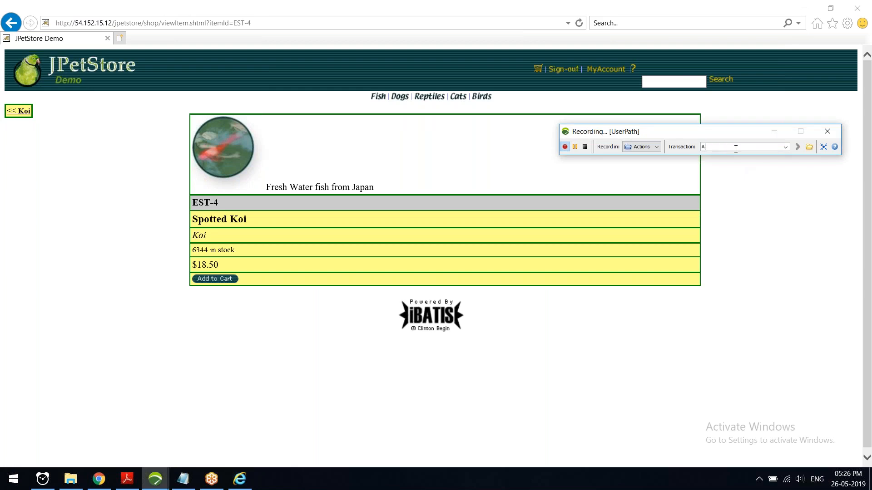
pyautogui.write('dd')
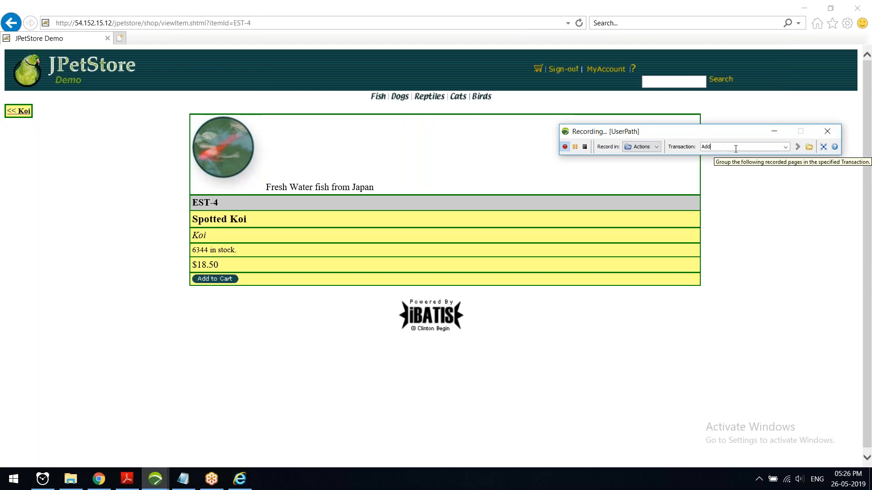
pyautogui.write('ToCart')
pyautogui.click(209, 279)
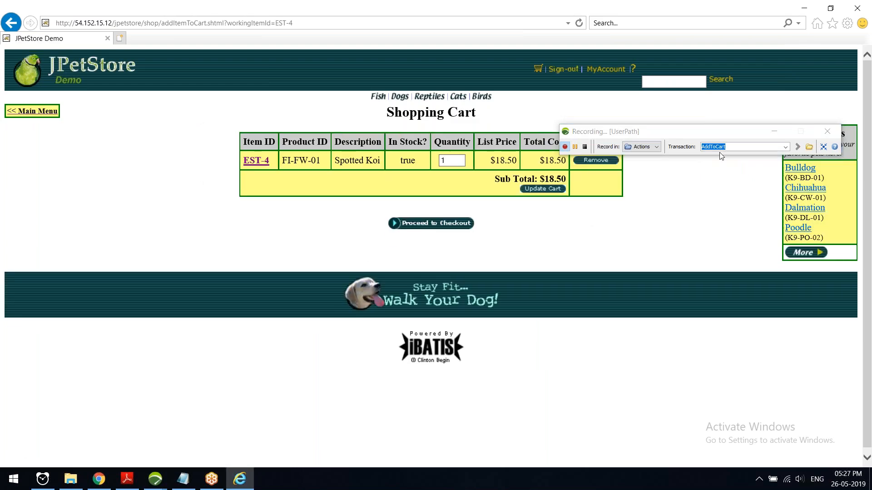
# Step: Name the transaction Checkout and proceed from the shopping cart to the checkout summary
pyautogui.click(729, 149)
pyautogui.write('Checkout')
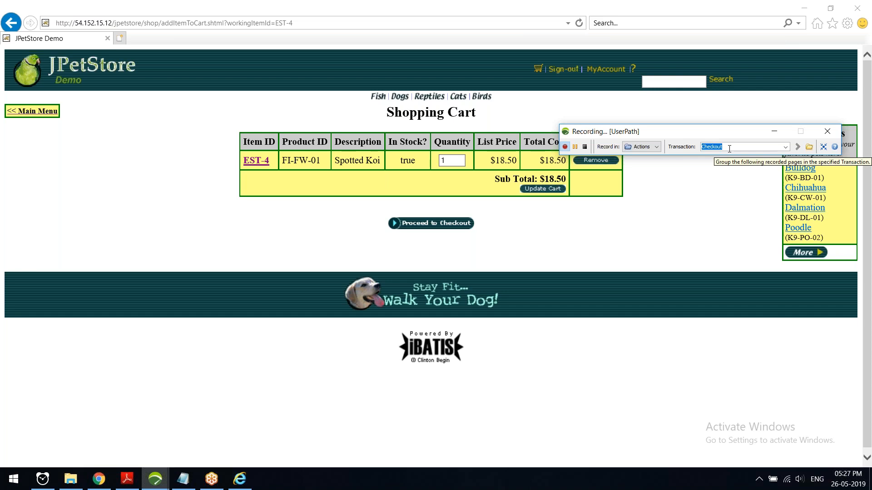
pyautogui.click(437, 224)
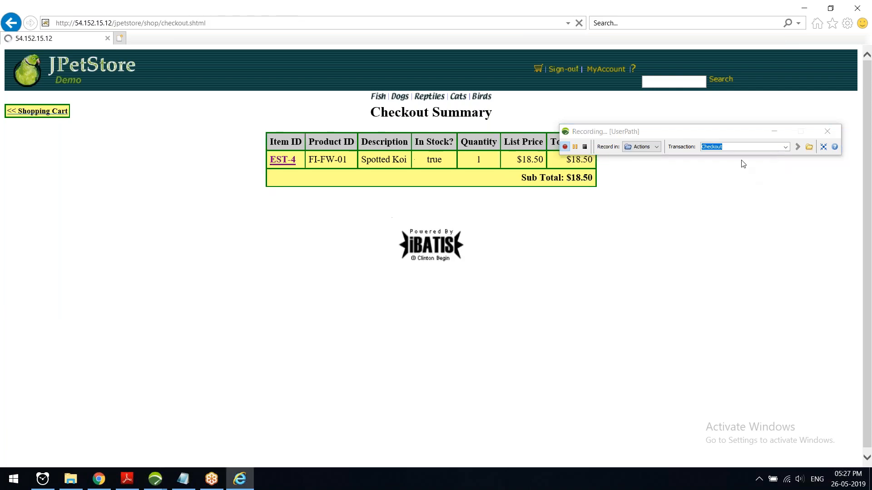
# Step: Extend the transaction name to Checkout_Continue and continue from the checkout summary to the payment form
pyautogui.click(729, 147)
pyautogui.click(729, 147)
pyautogui.write('_Continue')
pyautogui.press('Return')
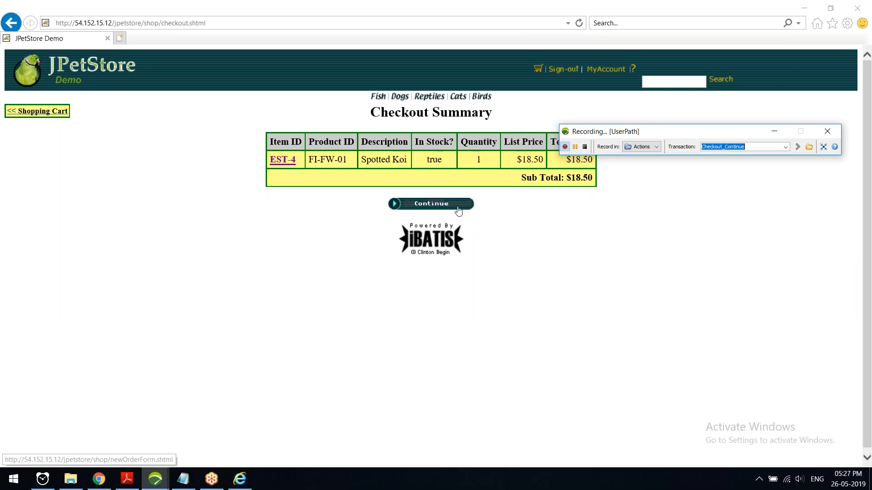
pyautogui.click(458, 205)
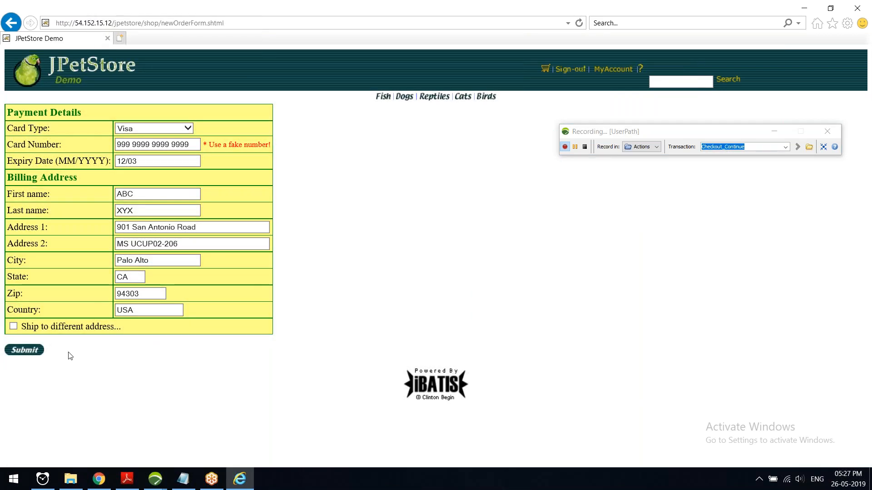
# Step: Change the transaction name to Checkout_Submit and submit the prefilled payment and billing form
pyautogui.click(751, 145)
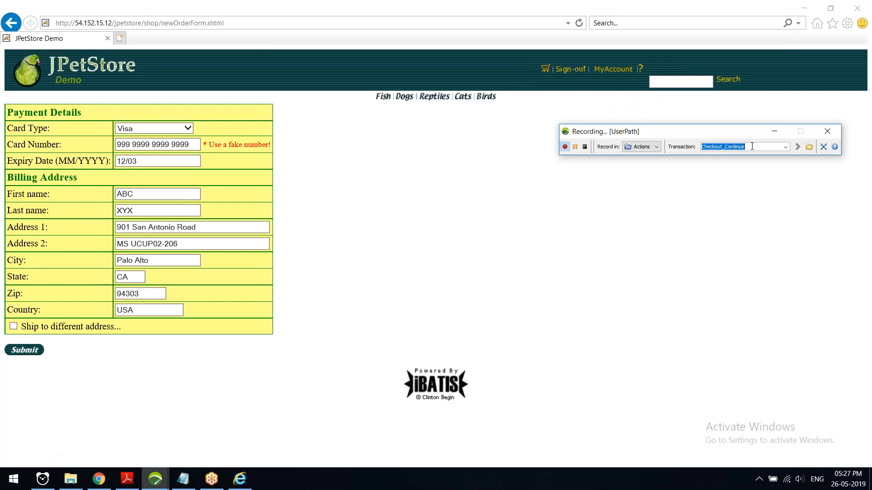
pyautogui.click(747, 147)
pyautogui.moveTo(727, 148); pyautogui.dragTo(757, 148)
pyautogui.press('BackSpace')
pyautogui.press('Return')
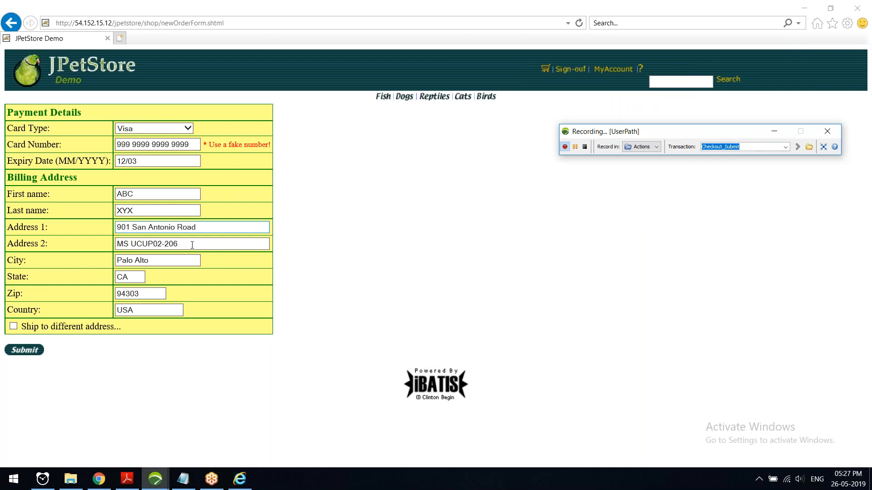
pyautogui.click(13, 350)
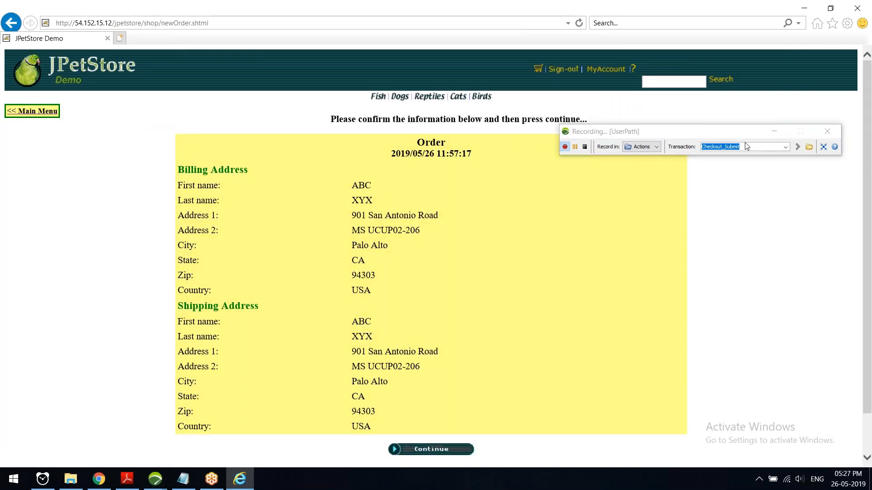
# Step: Rename the transaction Order_Continue, confirm the order details, and look over the submitted order
pyautogui.click(734, 147)
pyautogui.click(721, 147)
pyautogui.hotkey('shift', 'End')
pyautogui.hotkey('shift', 'Home')
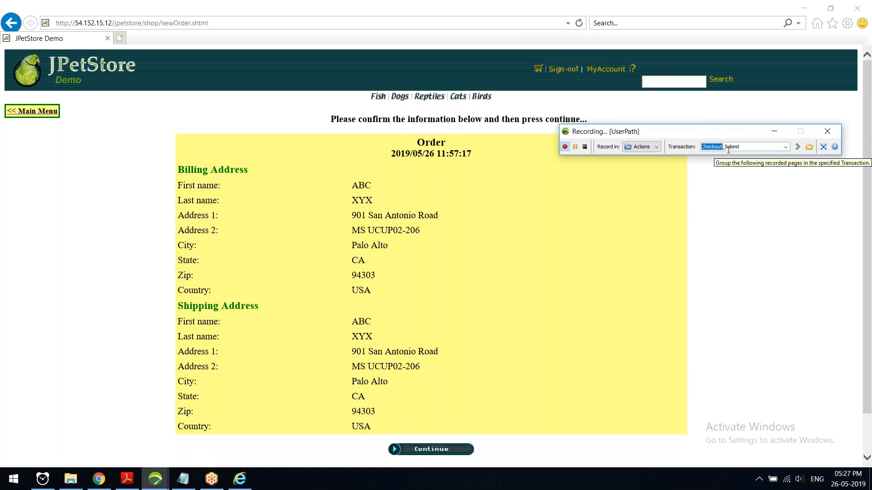
pyautogui.write('Order_Continue')
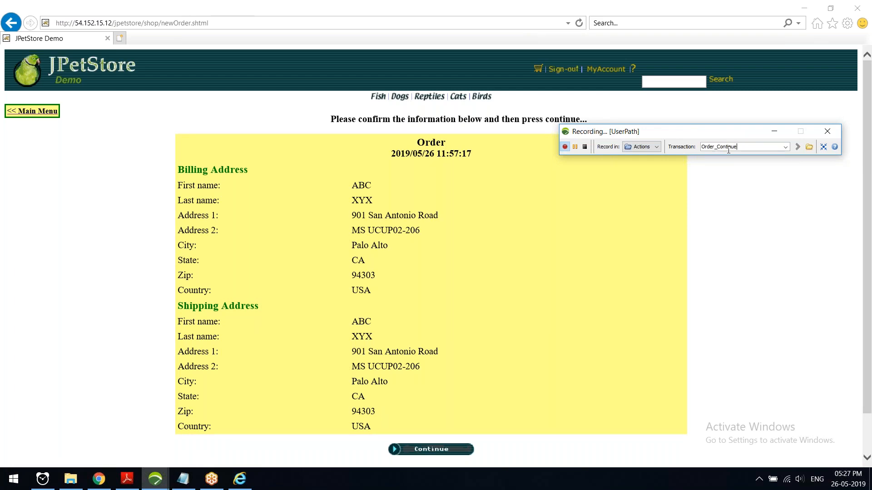
pyautogui.click(437, 451)
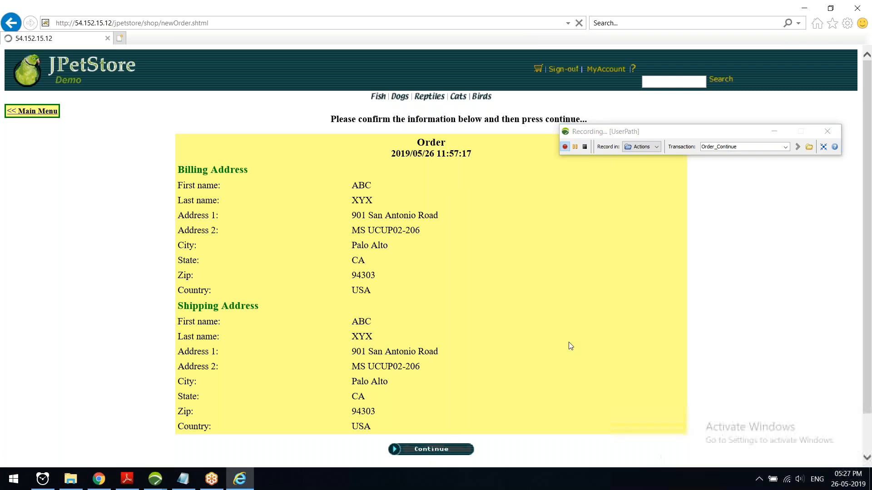
pyautogui.scroll(-1, 544, 313)
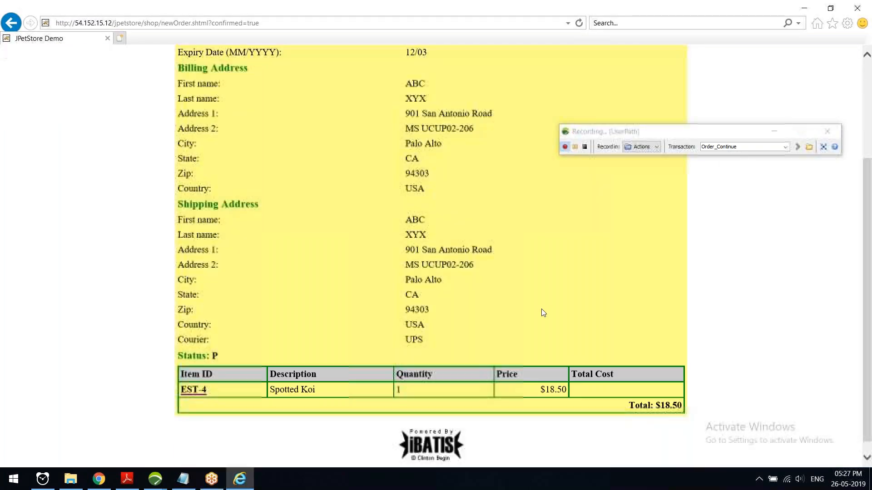
pyautogui.scroll(1, 542, 312)
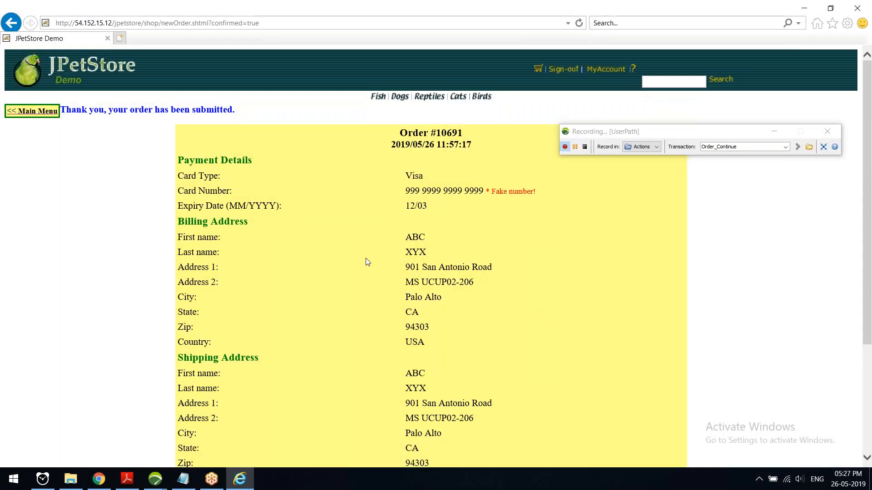
# Step: Rename the transaction Mainmenu and return from the submitted order to the store's main menu
pyautogui.doubleClick(746, 147)
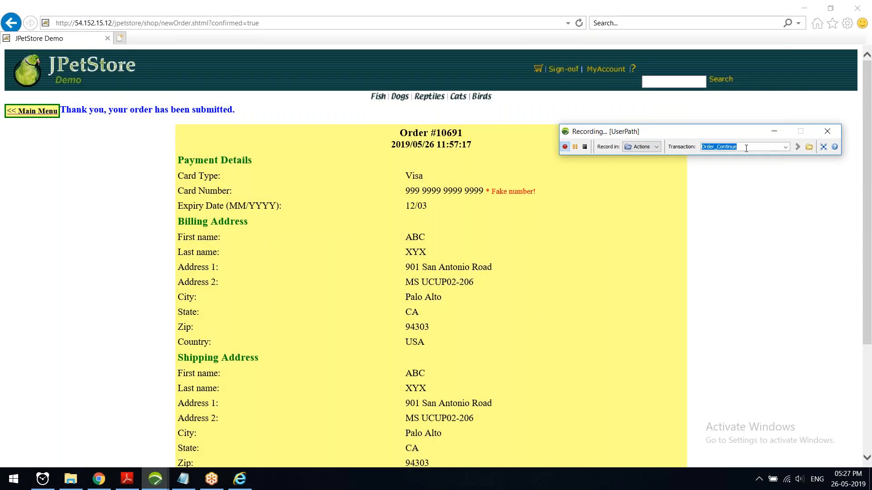
pyautogui.write('Mainmenu')
pyautogui.press('Return')
pyautogui.click(45, 112)
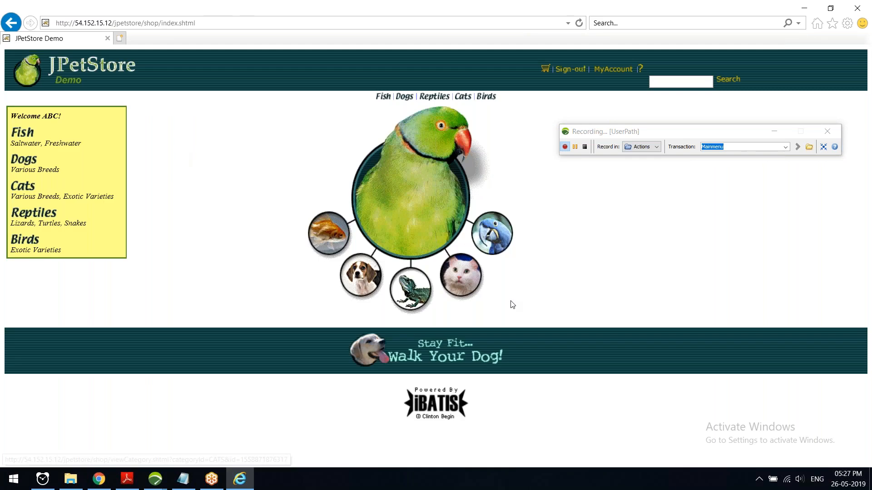
# Step: Change the transaction name to Signout and sign out of the store
pyautogui.click(745, 147)
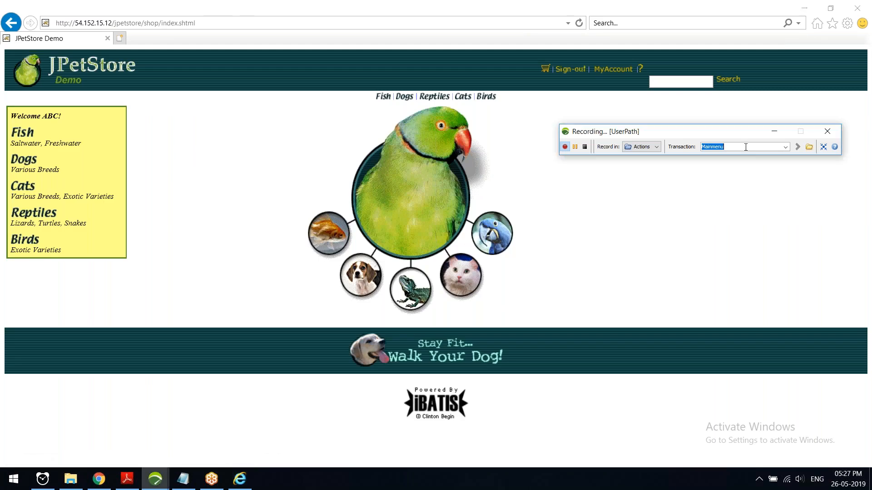
pyautogui.write('Signout')
pyautogui.press('Return')
pyautogui.click(572, 71)
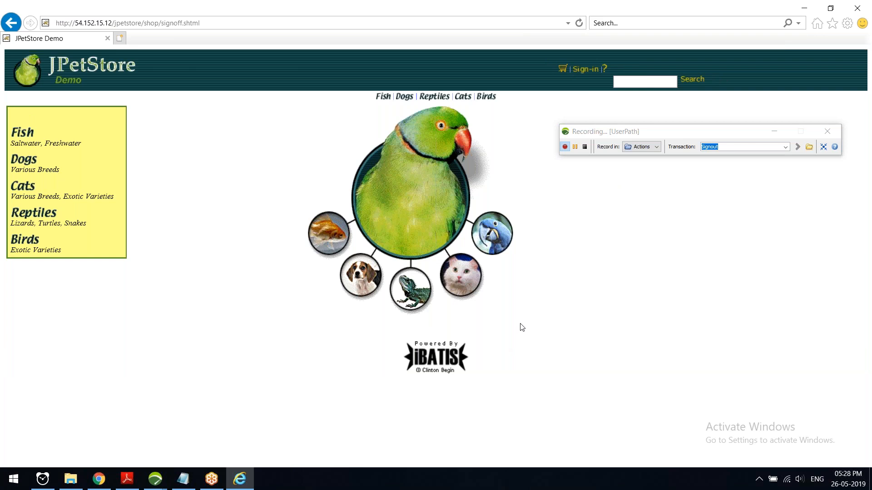
# Step: Stop the recording and exclude the hosts launch.getgo.com and array712-prod.do.dsp.mp.microsoft.com, keeping only 54.152.15.12
pyautogui.click(584, 148)
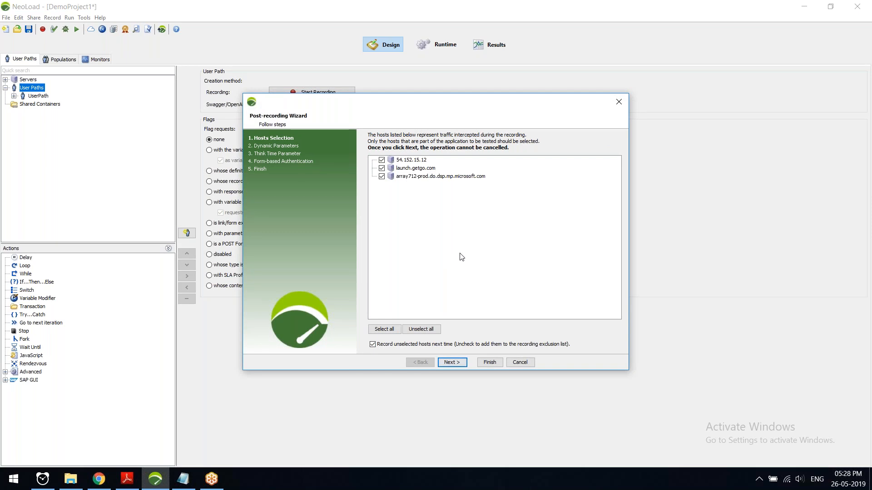
pyautogui.moveTo(431, 108); pyautogui.dragTo(560, 85)
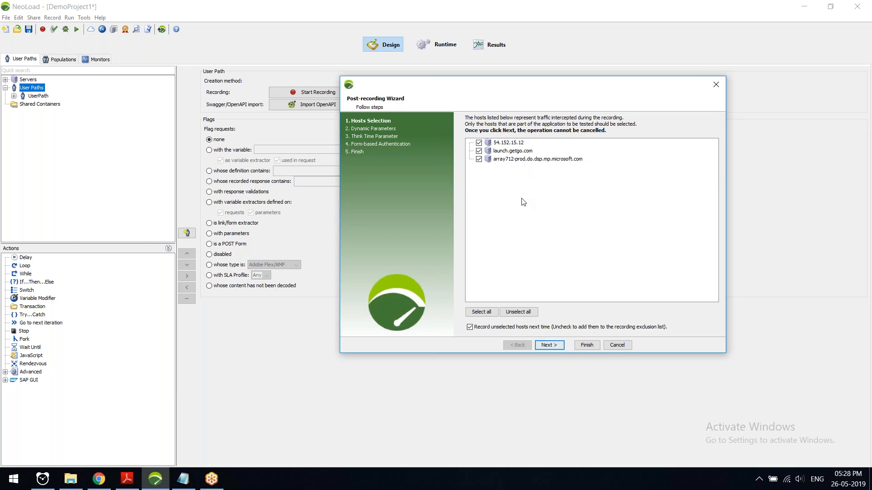
pyautogui.click(509, 143)
pyautogui.click(506, 151)
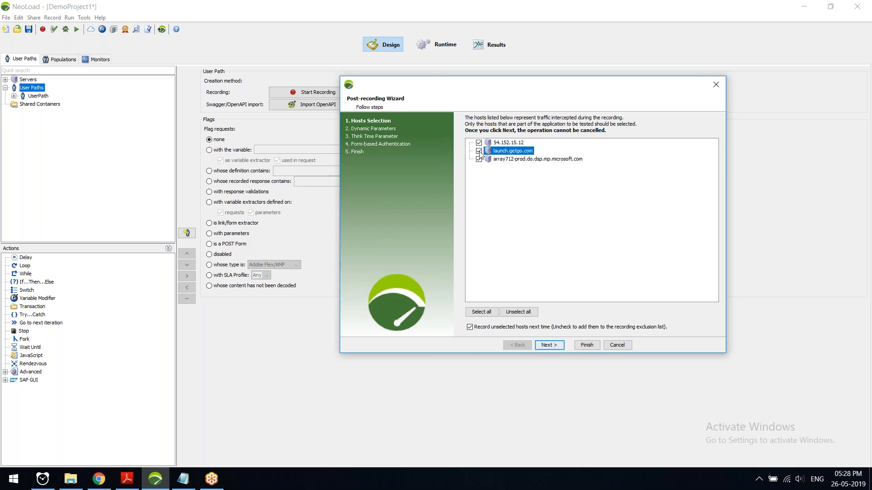
pyautogui.click(479, 151)
pyautogui.click(479, 159)
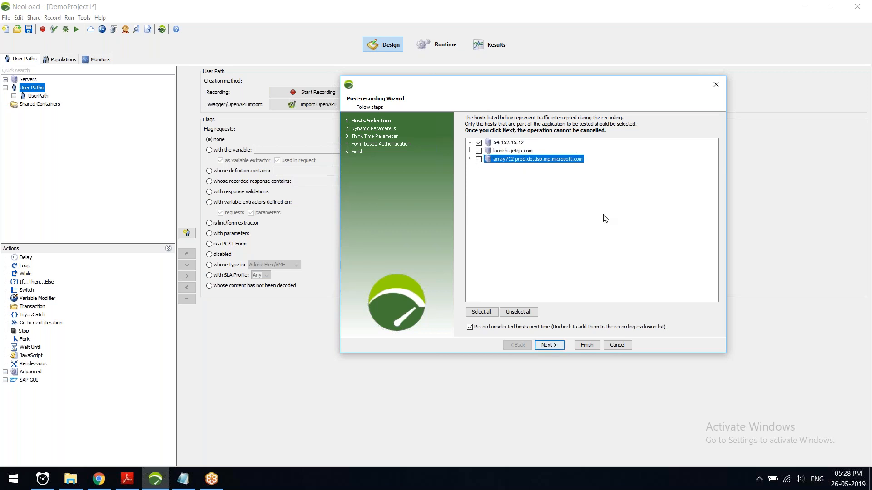
pyautogui.click(549, 345)
# Step: Skip the dynamic parameter search and finish the post-recording wizard with recorded think times and no authentication form selected
pyautogui.click(504, 211)
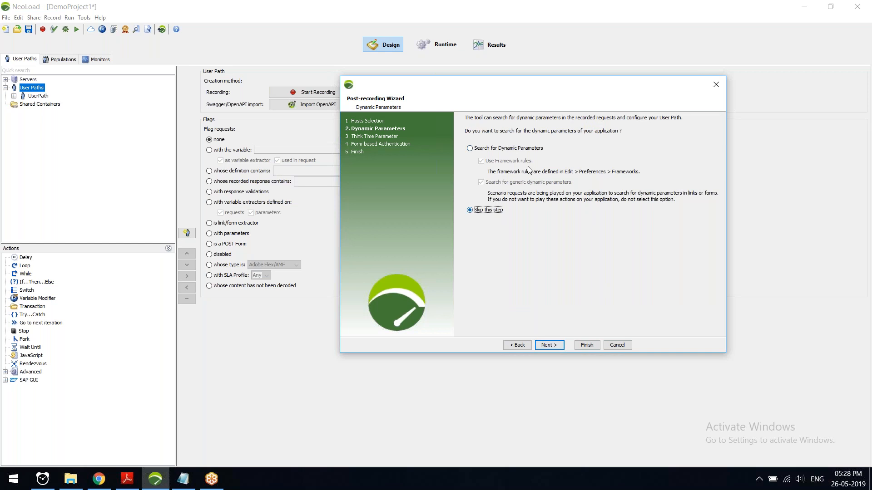
pyautogui.click(549, 346)
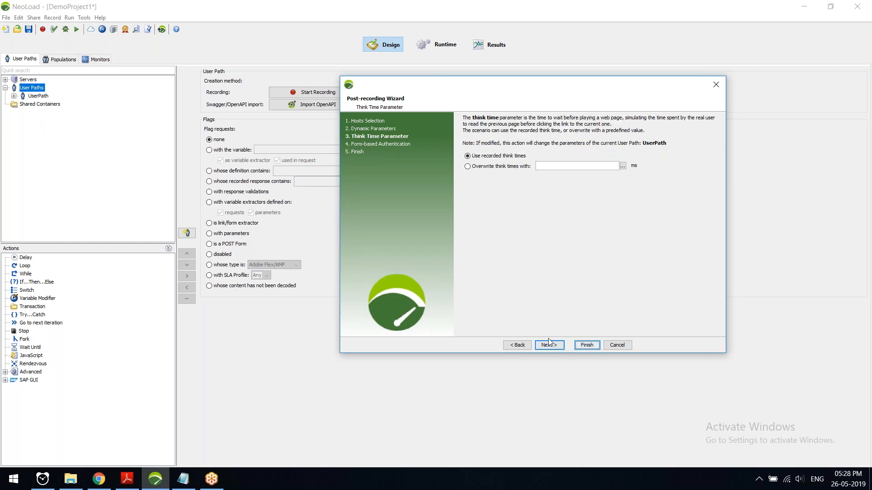
pyautogui.click(550, 346)
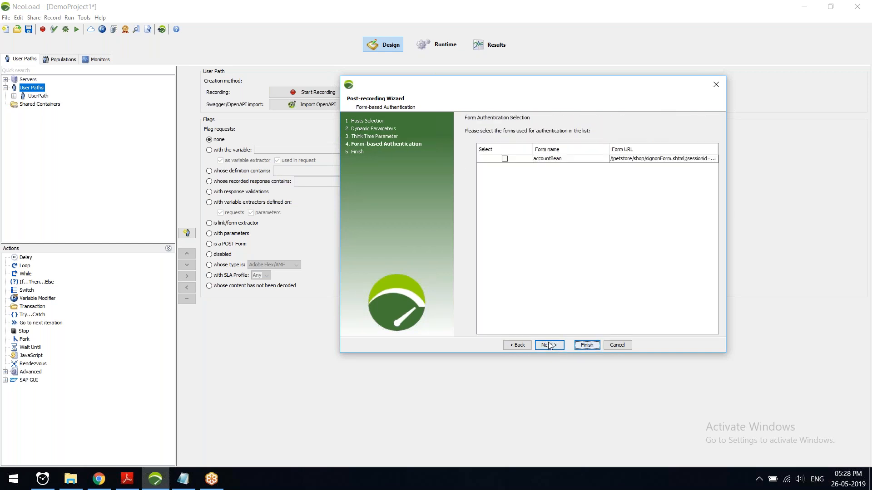
pyautogui.click(550, 346)
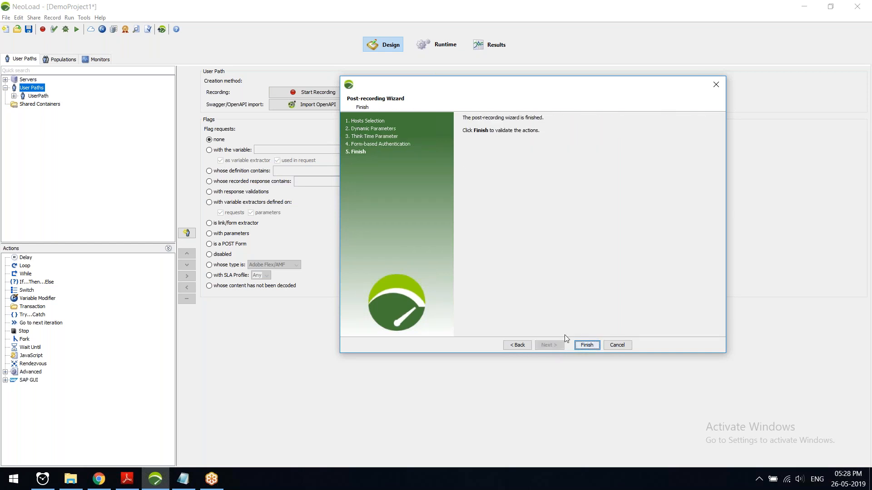
pyautogui.click(587, 345)
# Step: Expand UserPath and its Actions container, and collapse the palette of available actions to enlarge the tree
pyautogui.click(14, 96)
pyautogui.click(22, 113)
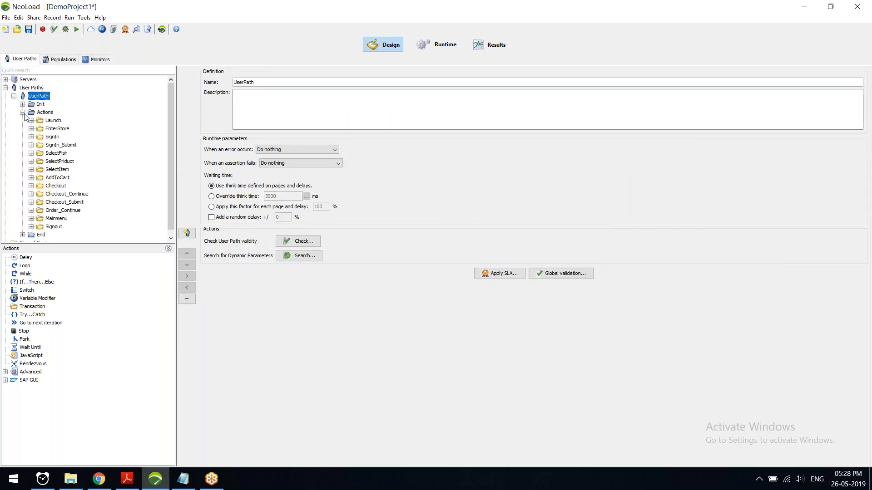
pyautogui.click(168, 248)
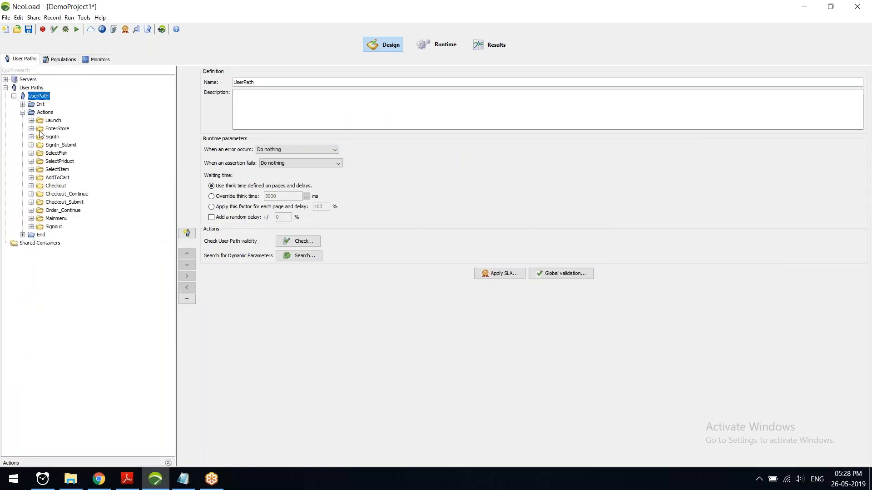
# Step: Expand every recorded transaction from Signout up to Launch to reveal the pages they contain
pyautogui.click(53, 227)
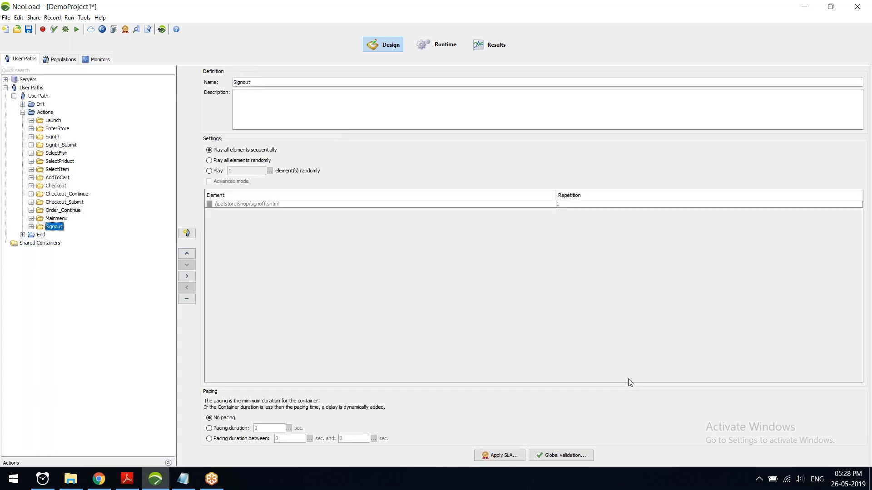
pyautogui.press('Right')
pyautogui.press('Up')
pyautogui.press('Right')
pyautogui.press('Up')
pyautogui.press('Right')
pyautogui.press('Up')
pyautogui.press('Right')
pyautogui.press('Up')
pyautogui.press('Right')
pyautogui.press('Up')
pyautogui.press('Right')
pyautogui.press('Up')
pyautogui.press('Right')
pyautogui.press('Up')
pyautogui.press('Right')
pyautogui.press('Up')
pyautogui.press('Right')
pyautogui.press('Up')
pyautogui.press('Right')
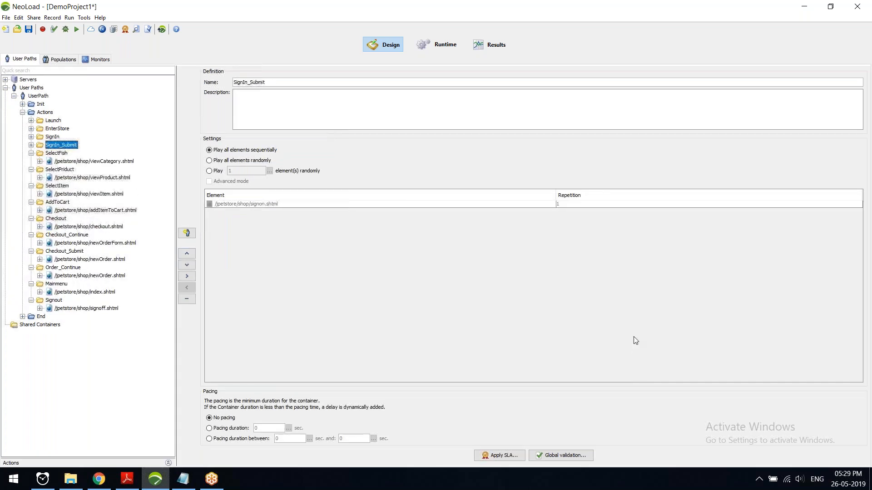
pyautogui.press('Up')
pyautogui.press('Right')
pyautogui.press('Up')
pyautogui.press('Right')
pyautogui.press('Up')
pyautogui.press('Right')
pyautogui.press('Up')
pyautogui.press('Right')
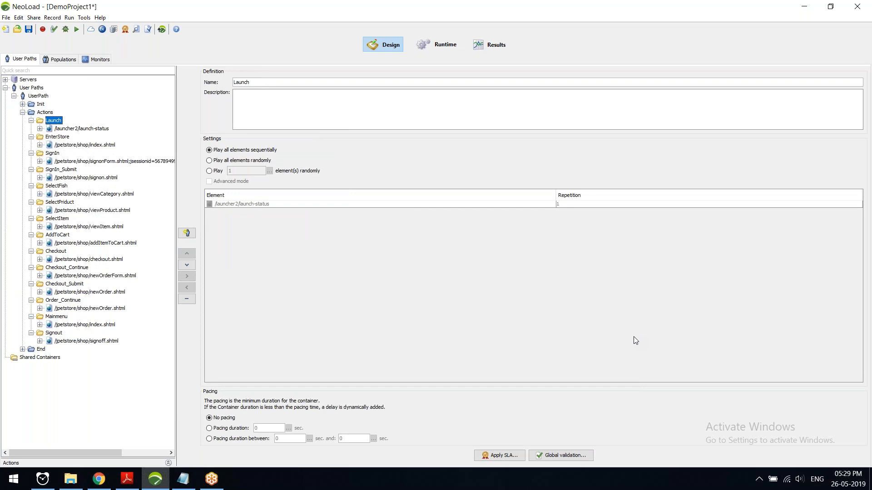
# Step: Expand the page under Launch and examine the request type options of its first request, /jpetstore
pyautogui.press('Down')
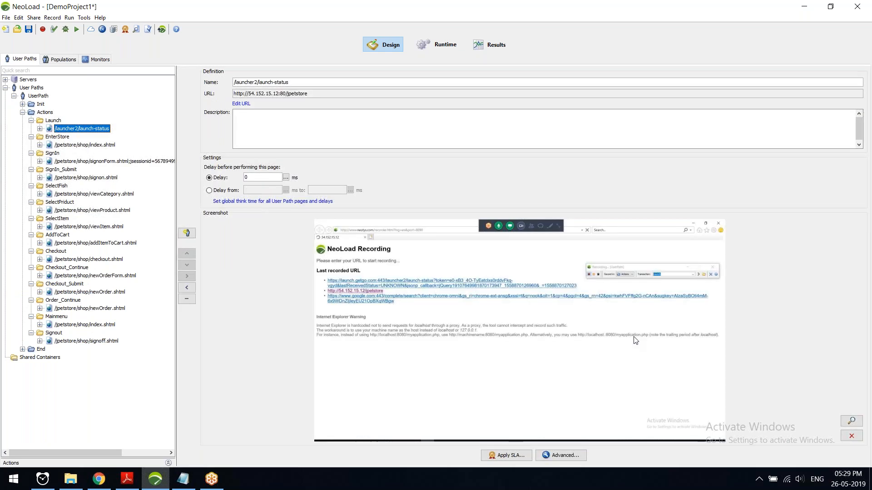
pyautogui.press('Right')
pyautogui.press('Down')
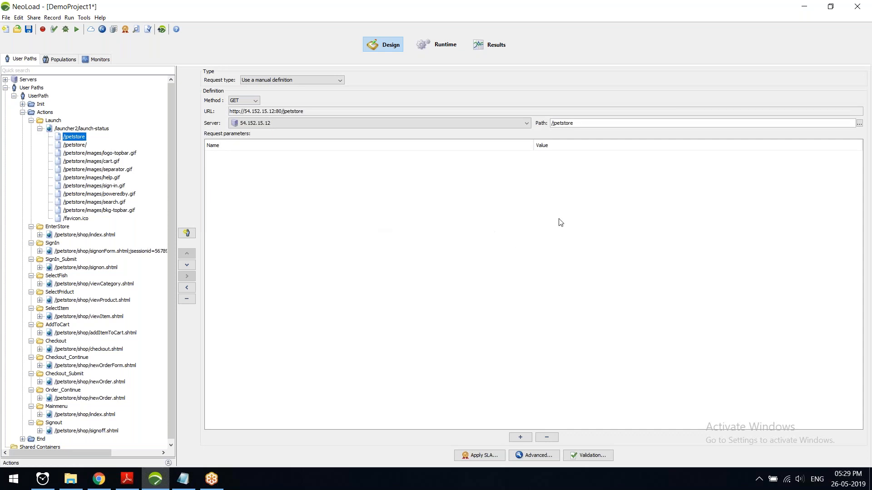
pyautogui.click(330, 81)
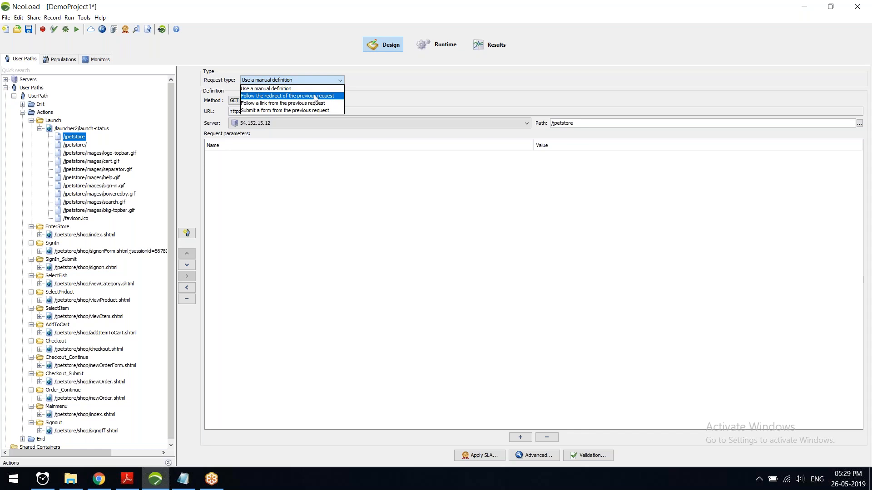
pyautogui.click(336, 193)
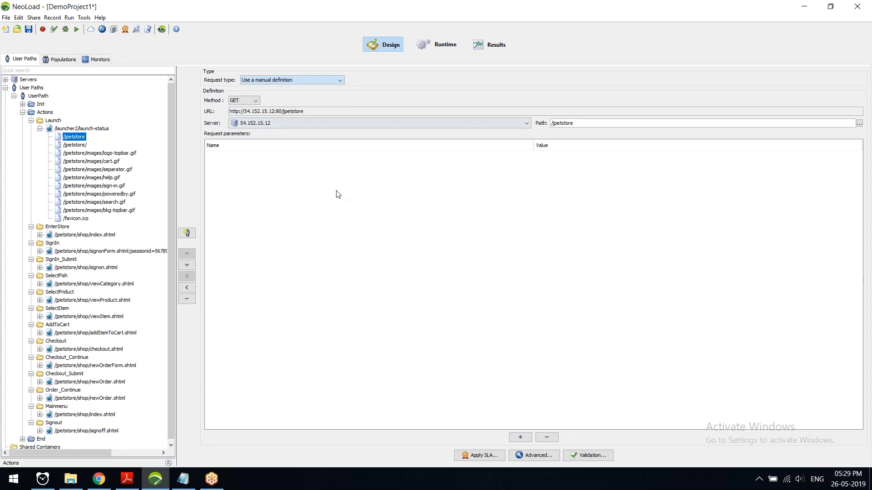
# Step: Examine the redirect definition and request type options of the /jpetstore/ request under Launch
pyautogui.click(76, 146)
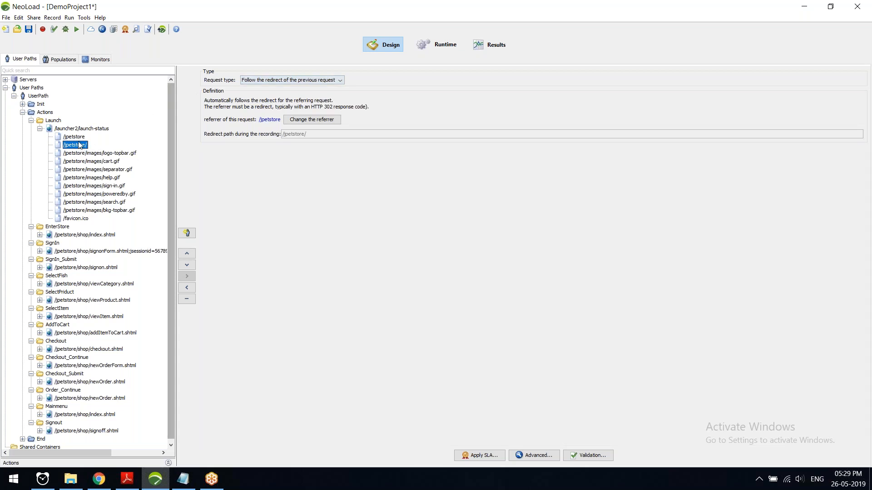
pyautogui.click(315, 81)
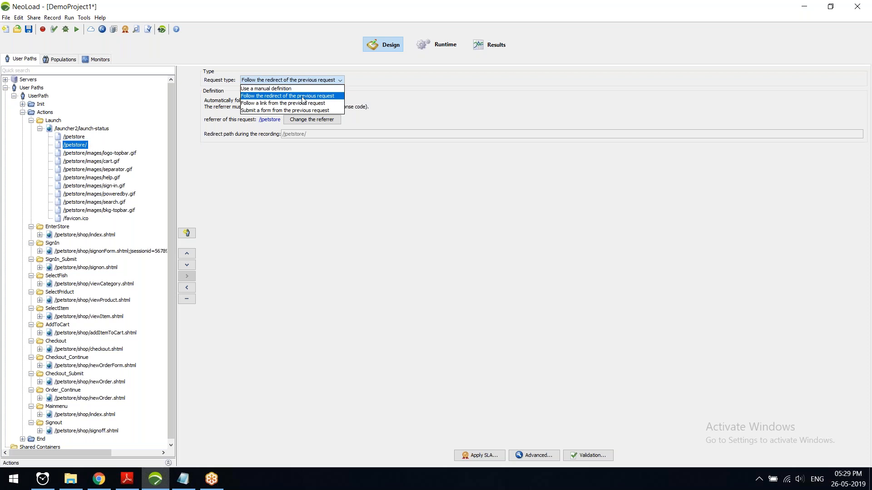
pyautogui.click(303, 97)
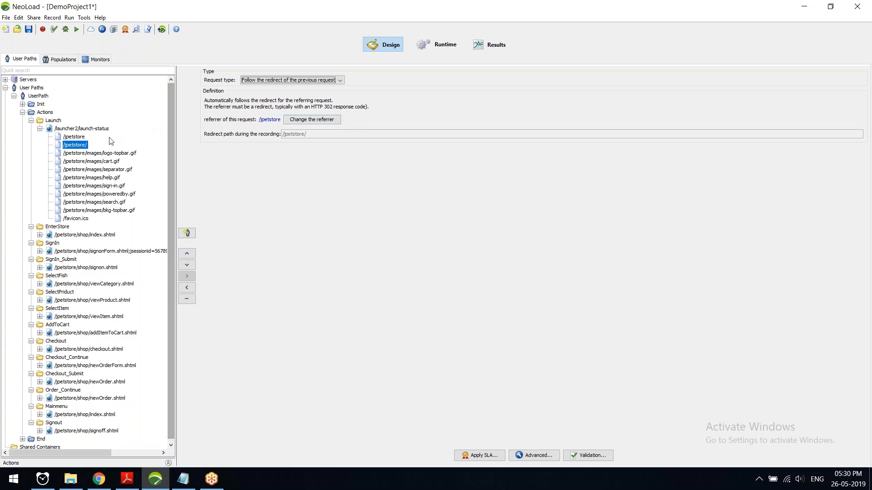
pyautogui.click(81, 145)
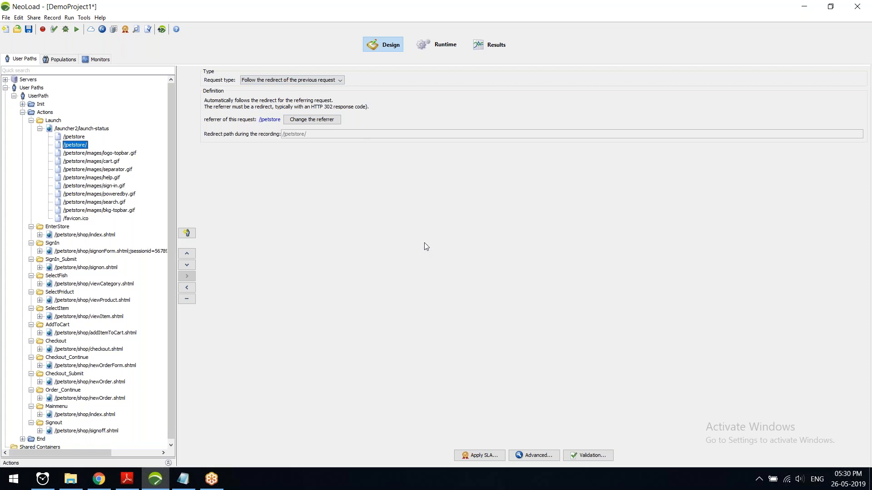
# Step: Try a manual definition for the /jpetstore/ request, and set its type back to following the previous request's redirect
pyautogui.click(305, 80)
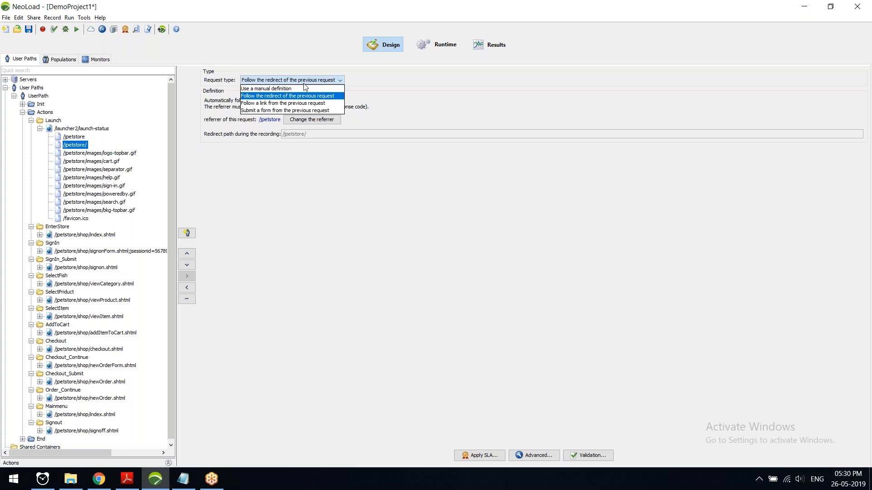
pyautogui.click(302, 89)
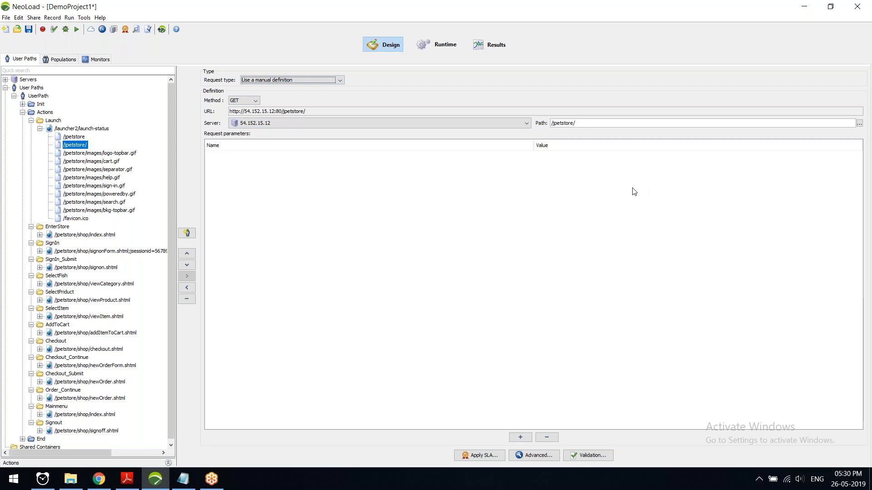
pyautogui.click(294, 79)
pyautogui.click(281, 96)
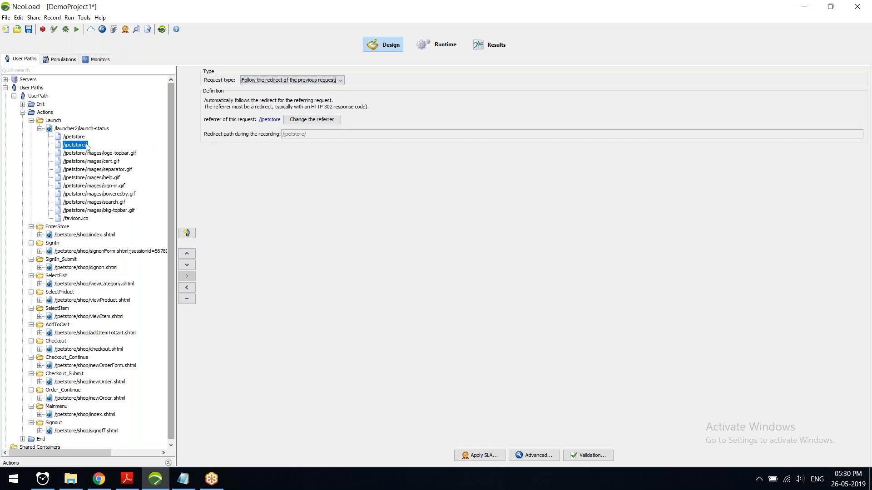
# Step: Examine the available HTTP methods and servers for the /jpetstore request without changing them
pyautogui.click(77, 137)
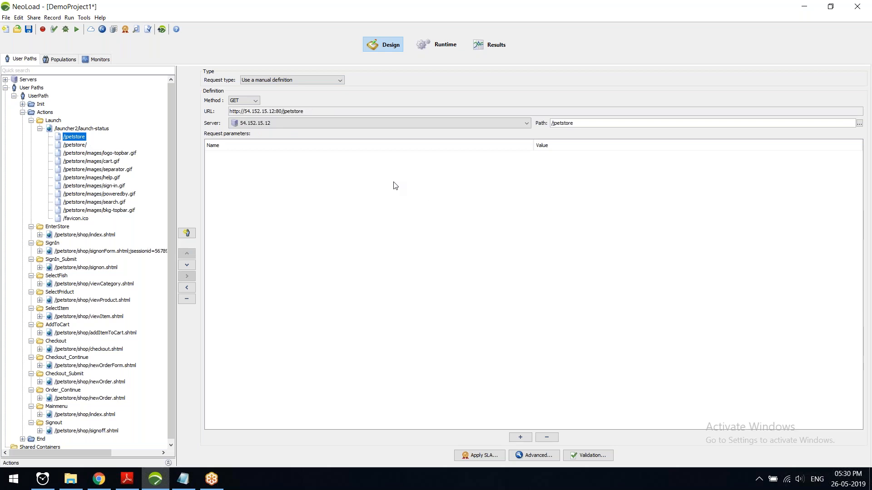
pyautogui.click(242, 104)
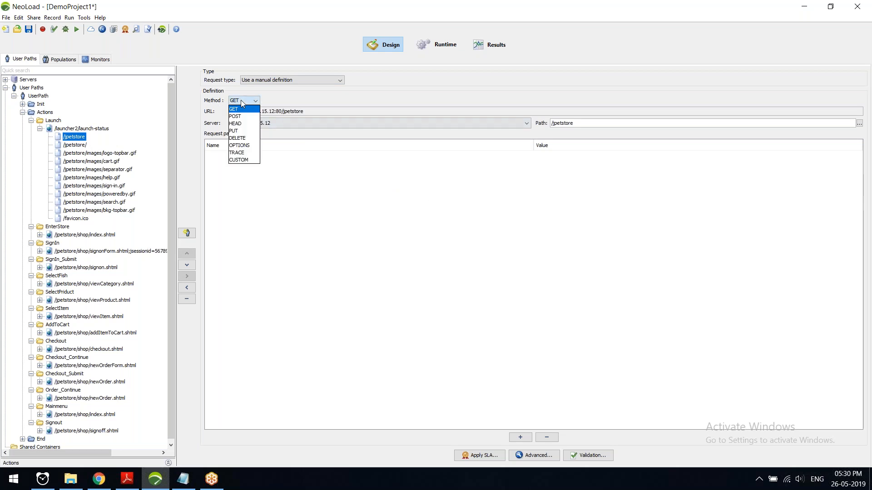
pyautogui.click(242, 100)
pyautogui.click(478, 125)
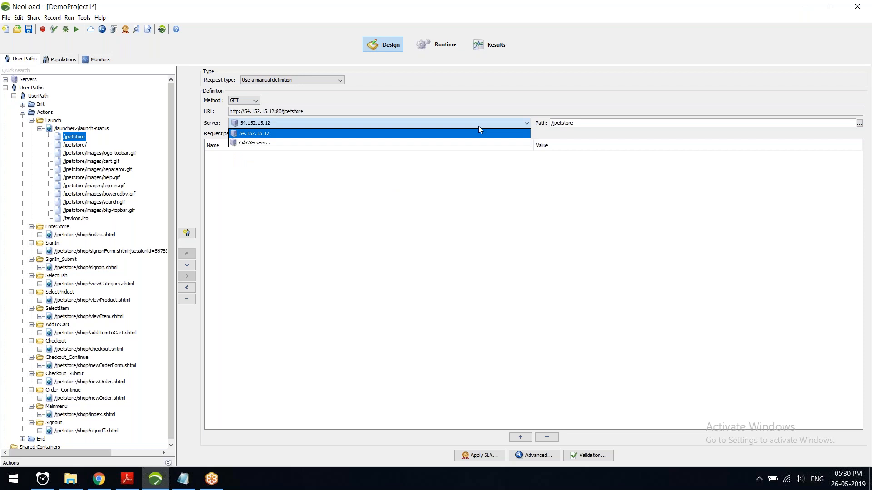
pyautogui.click(478, 125)
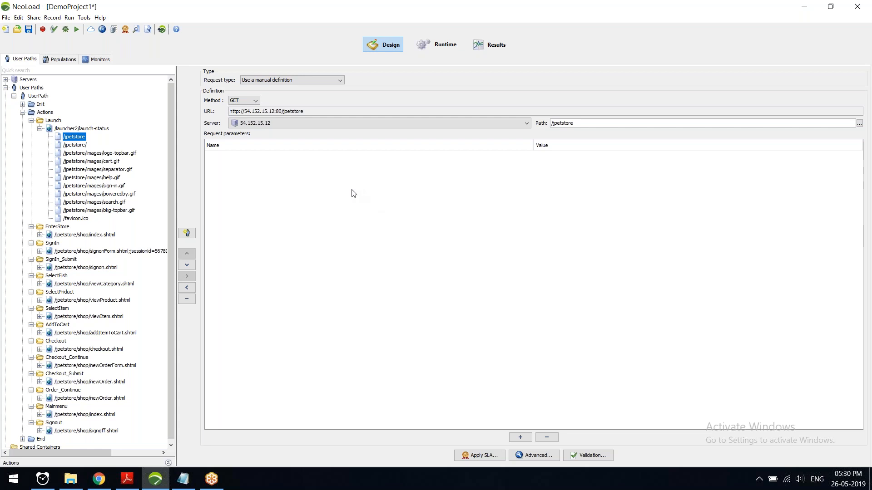
# Step: Look through the definitions of the Launch requests from /jpetstore/ through the image files and favicon to the EnterStore transaction
pyautogui.click(76, 145)
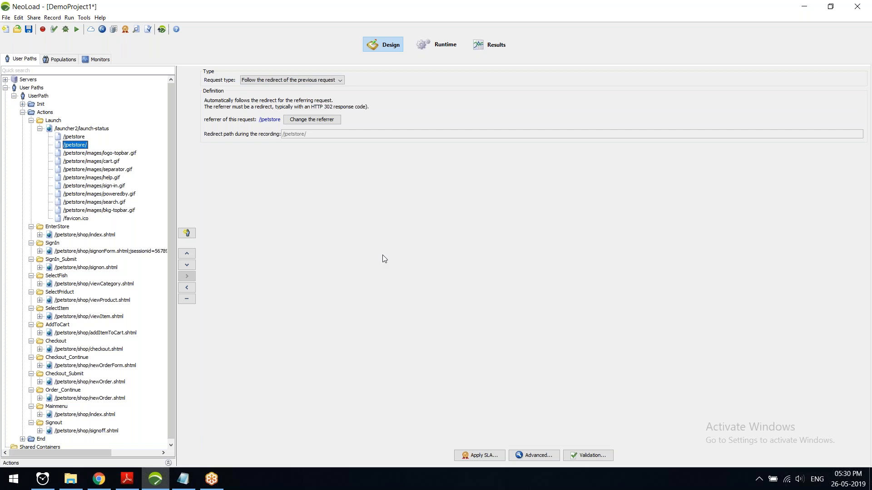
pyautogui.press('Down')
pyautogui.press('Down')
pyautogui.press('Down')
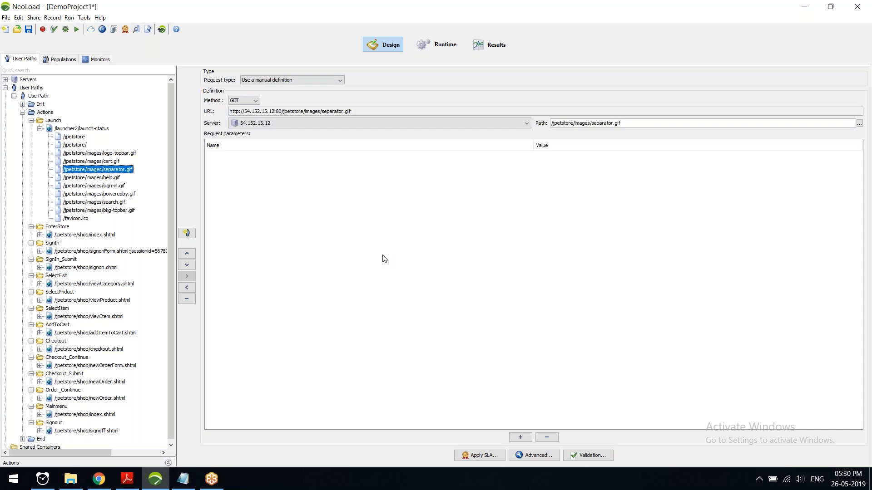
pyautogui.press('Down')
pyautogui.press('Down')
pyautogui.press('Down')
pyautogui.press('Down')
pyautogui.press('Down')
pyautogui.press('Down')
pyautogui.press('Down')
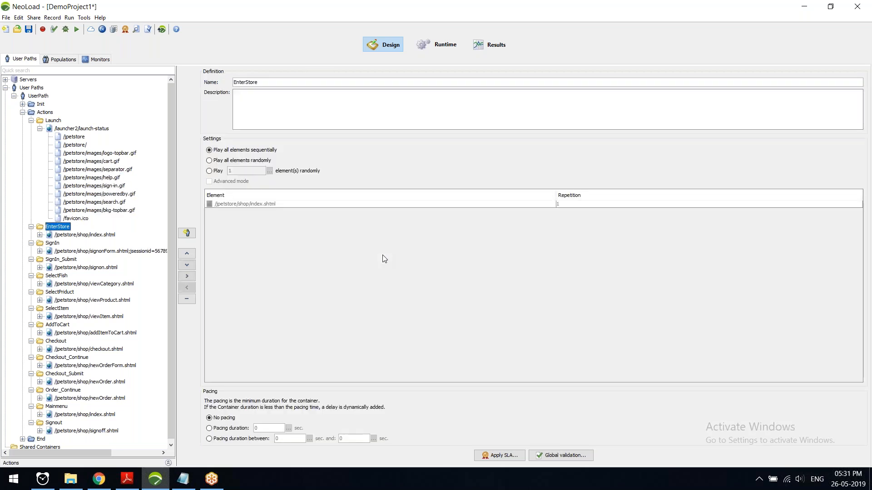
# Step: Examine the EnterStore transaction's /jpetstore/shop/index.shtml page and its index.shtml and sm_fish.gif request definitions
pyautogui.press('Down')
pyautogui.press('Right')
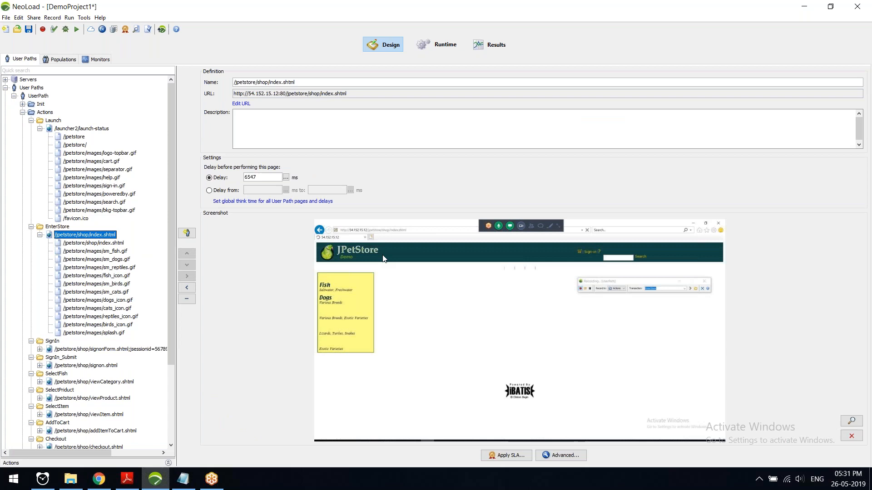
pyautogui.press('Down')
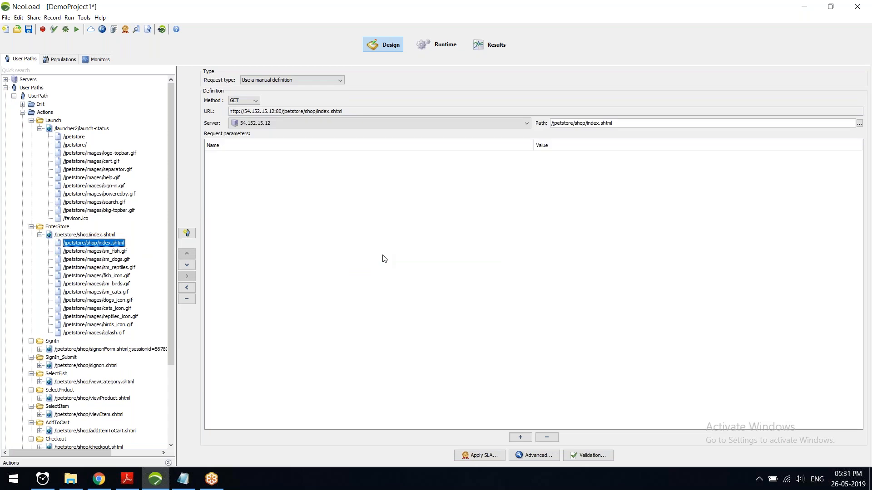
pyautogui.press('Down')
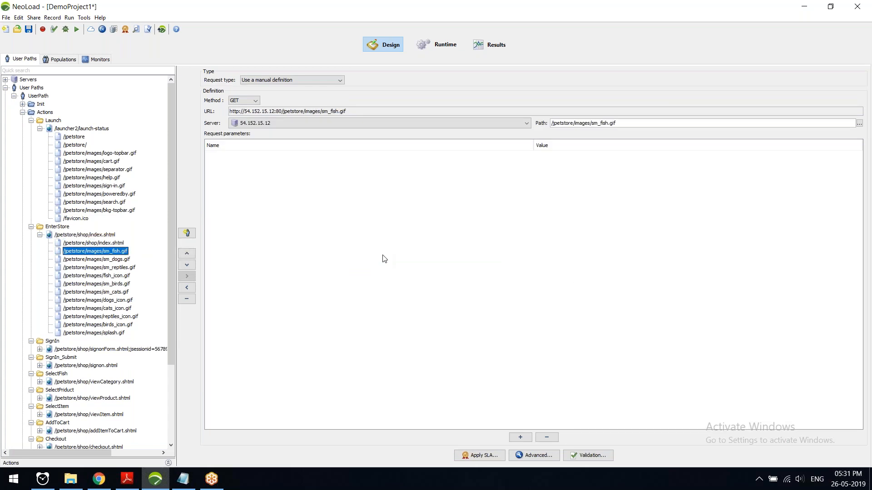
# Step: Disable the static resource requests under Launch, from logo-topbar.gif through favicon.ico
pyautogui.click(76, 219)
pyautogui.click(90, 154)
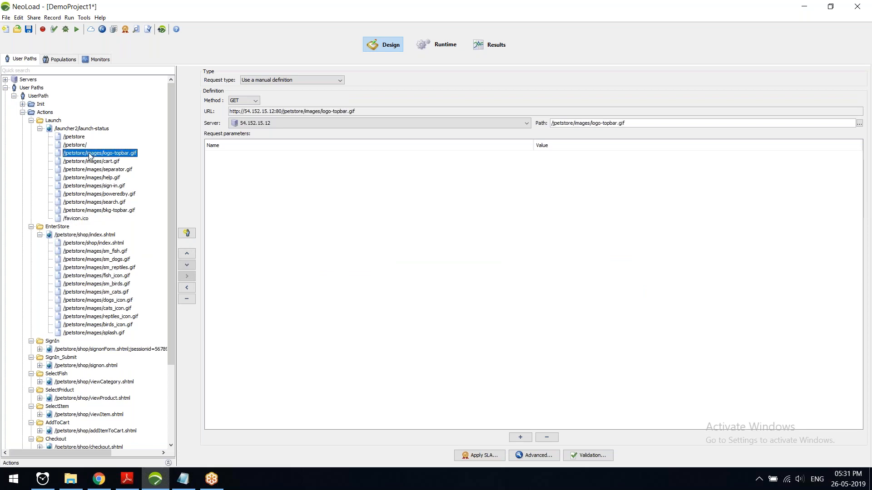
pyautogui.keyDown('shift'); pyautogui.click(76, 219); pyautogui.keyUp('shift')
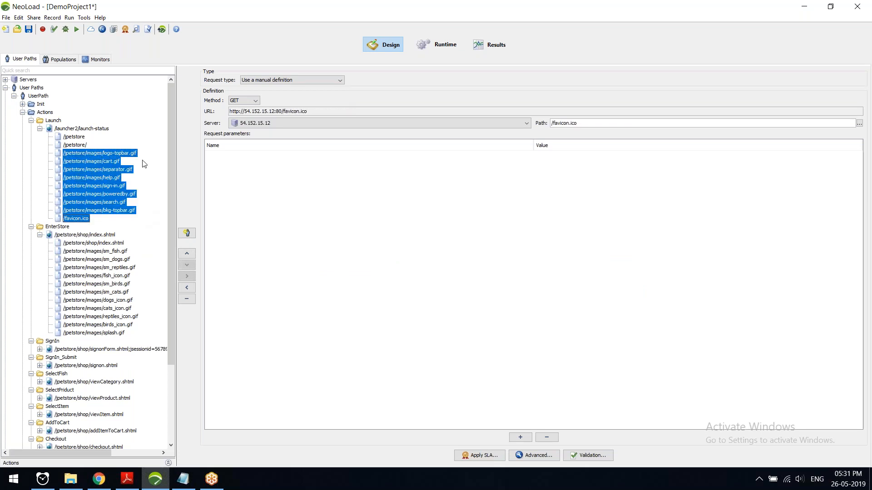
pyautogui.rightClick(93, 195)
pyautogui.click(106, 199)
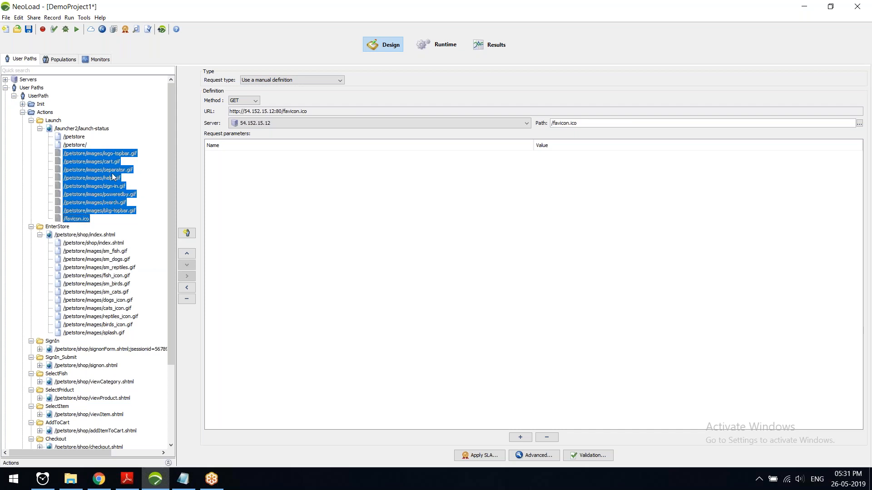
pyautogui.click(109, 174)
pyautogui.click(97, 153)
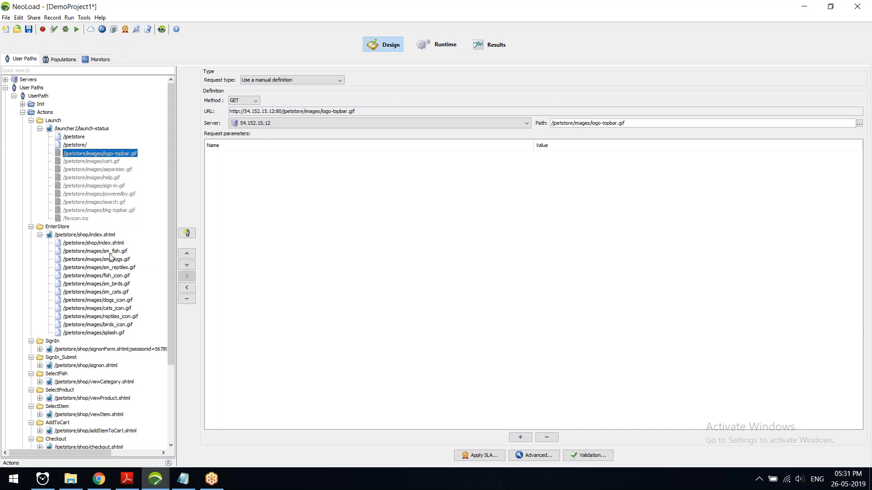
# Step: Disable all image requests under the EnterStore transaction, from sm_fish.gif through splash.gif
pyautogui.scroll(-1, 114, 251)
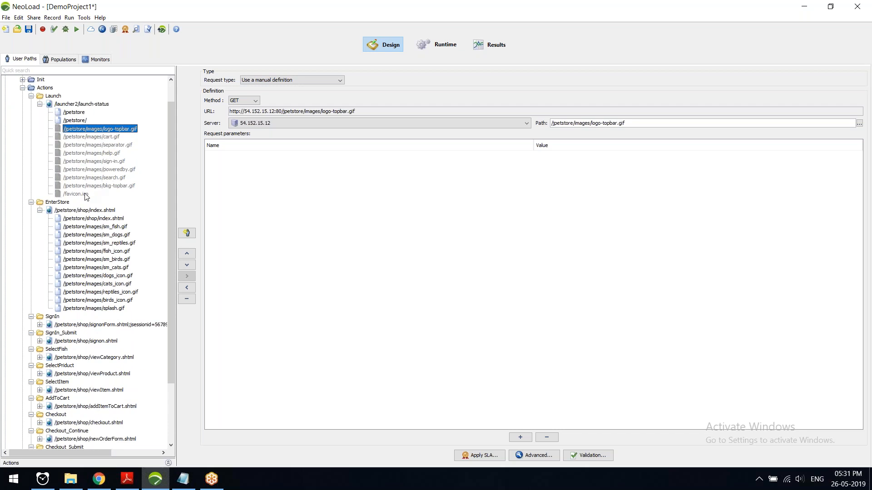
pyautogui.click(93, 226)
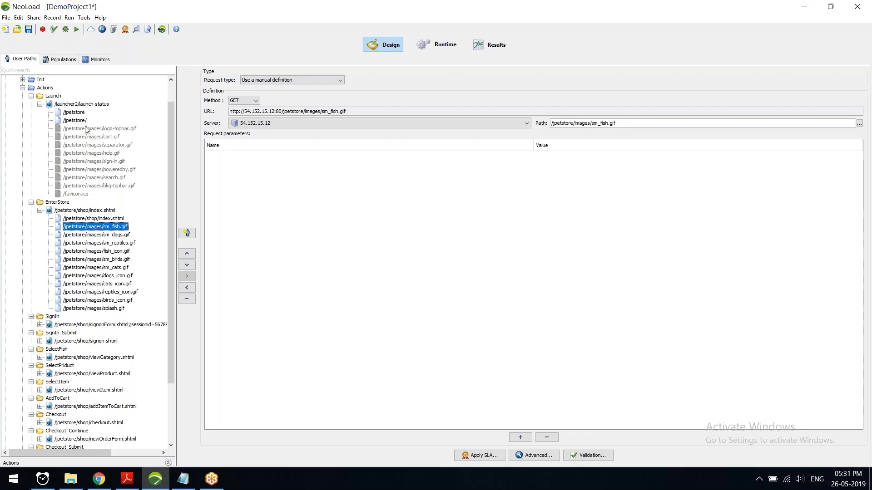
pyautogui.keyDown('shift'); pyautogui.click(97, 309); pyautogui.keyUp('shift')
pyautogui.rightClick(121, 272)
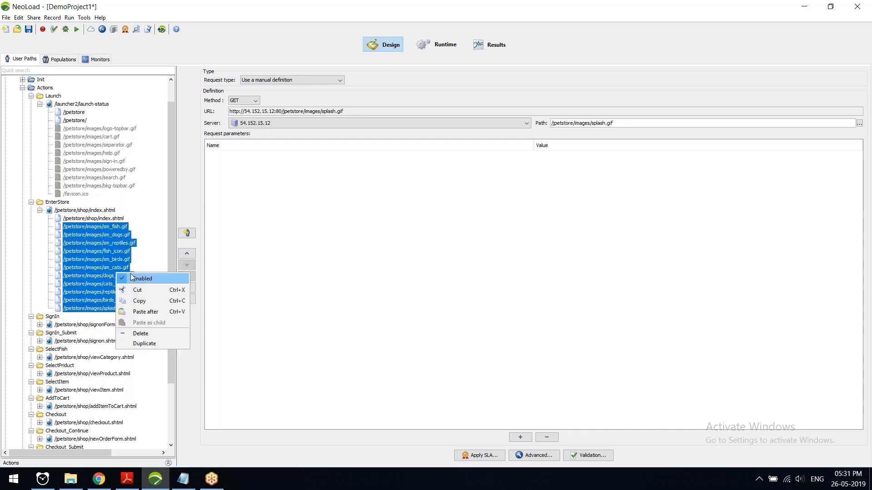
pyautogui.press('Escape')
# Step: Disable the button_submit.gif and button_register_now.gif requests under SignIn, and view the signonForm.shtml request's definition
pyautogui.scroll(-1, 148, 263)
pyautogui.click(40, 301)
pyautogui.scroll(-1, 121, 280)
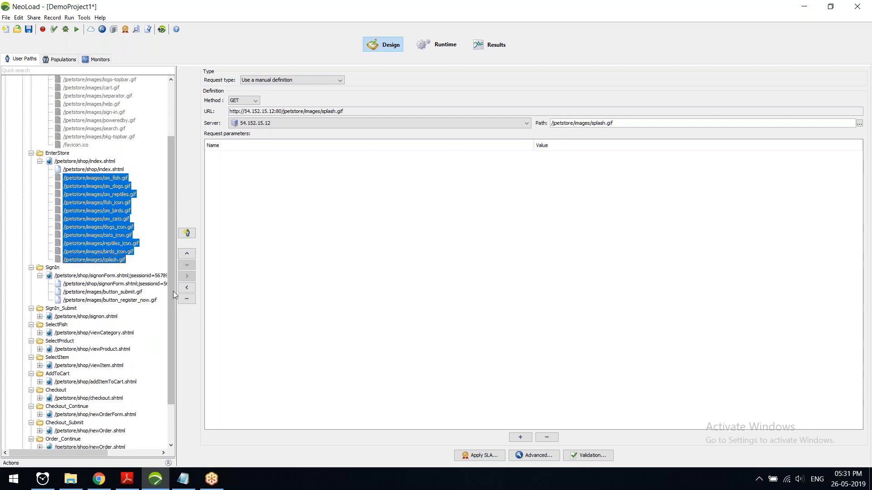
pyautogui.moveTo(176, 310); pyautogui.dragTo(253, 313)
pyautogui.moveTo(132, 294); pyautogui.dragTo(135, 300)
pyautogui.rightClick(130, 298)
pyautogui.click(155, 303)
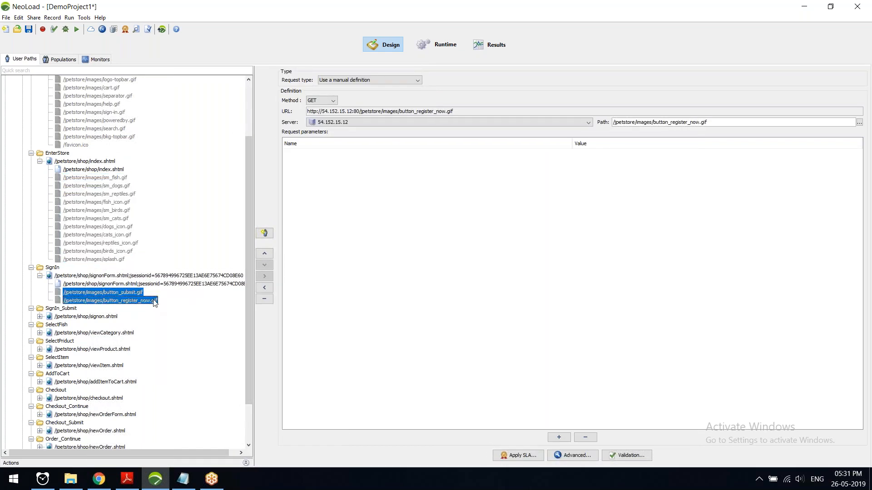
pyautogui.click(123, 285)
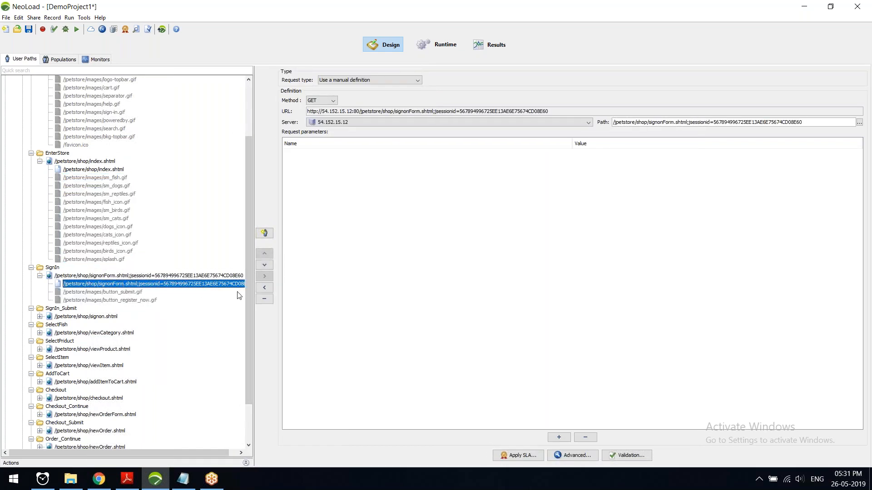
pyautogui.scroll(2, 134, 279)
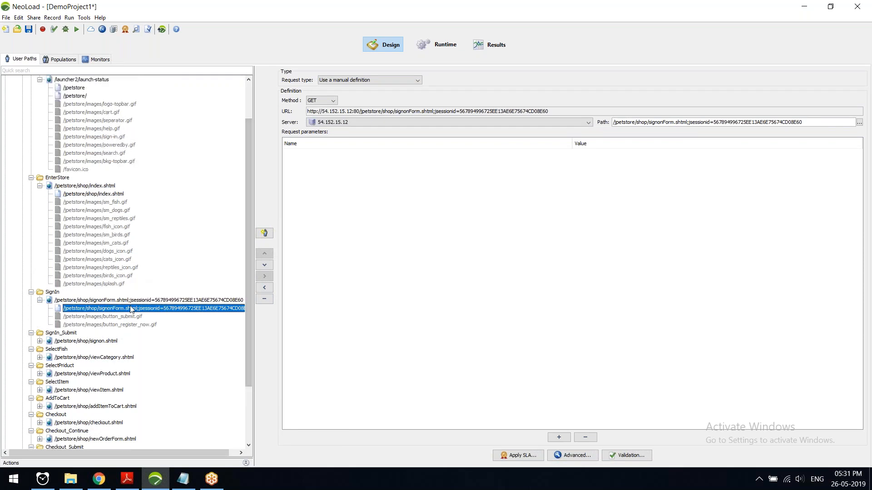
pyautogui.scroll(1, 128, 236)
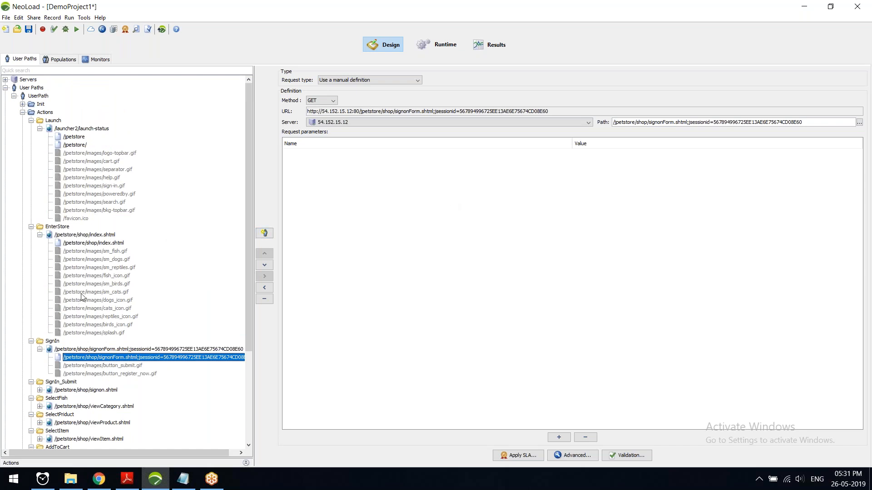
# Step: View the Check User Path window for UserPath and close it without starting the check
pyautogui.click(54, 29)
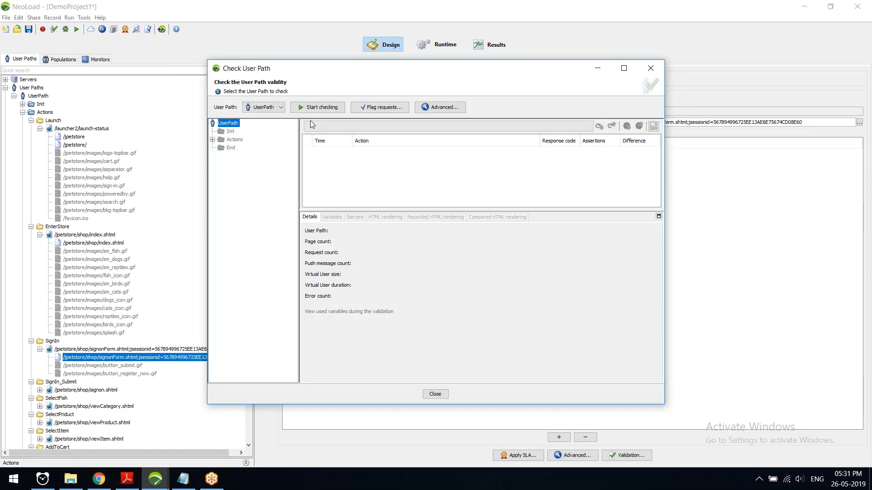
pyautogui.moveTo(443, 69); pyautogui.dragTo(603, 69)
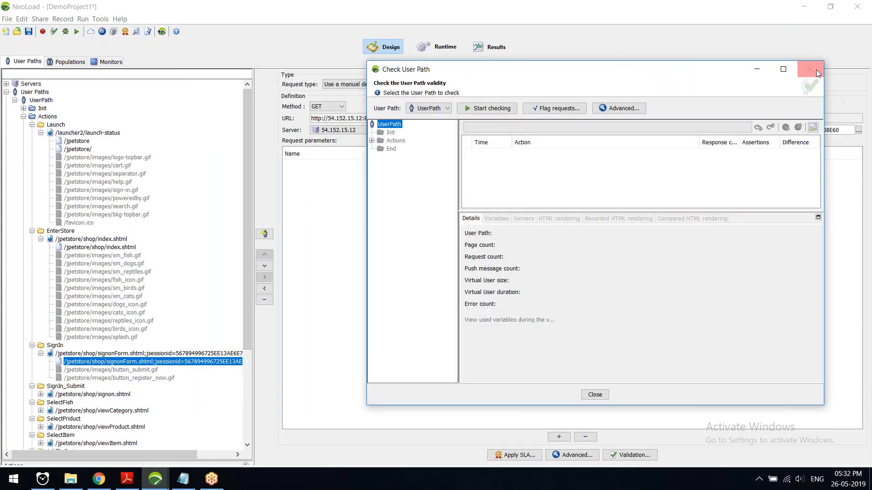
pyautogui.click(810, 69)
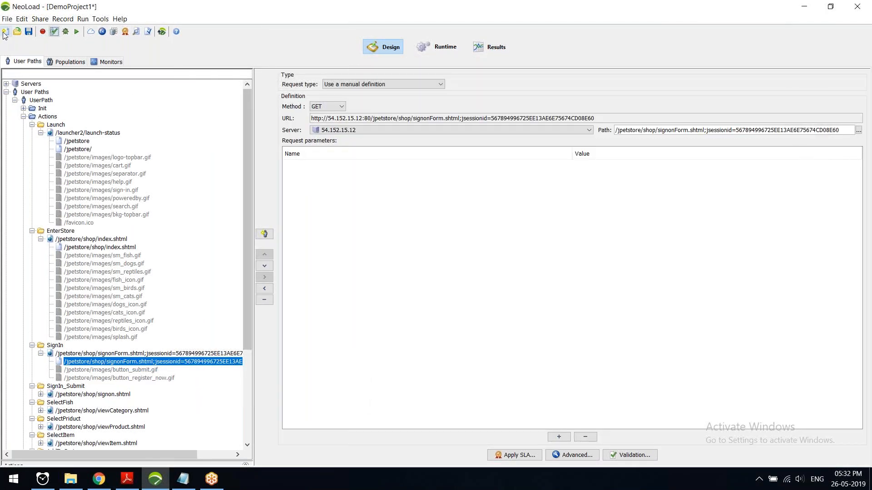